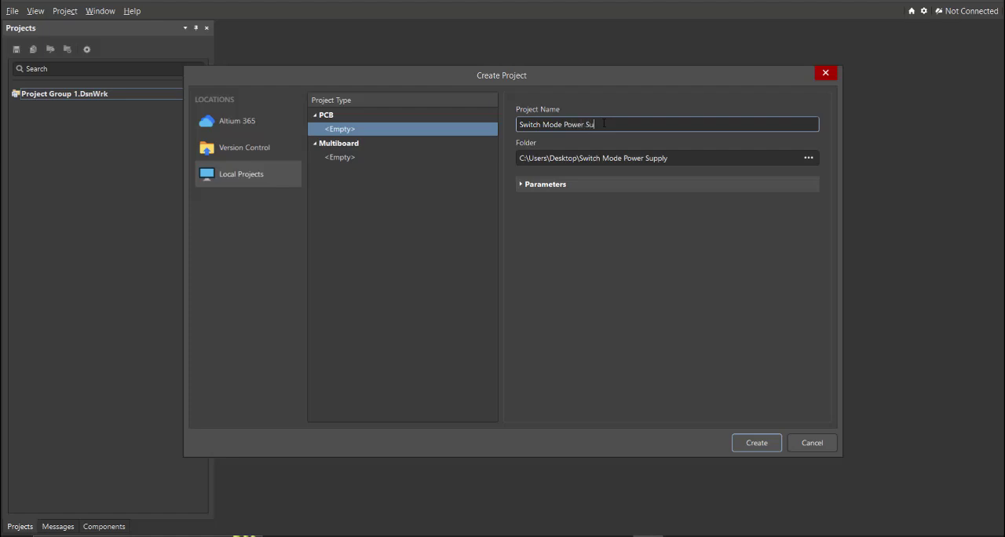
# Step: Create the local PCB project Switch Mode Power Supply and add a new schematic document to it
pyautogui.click(759, 443)
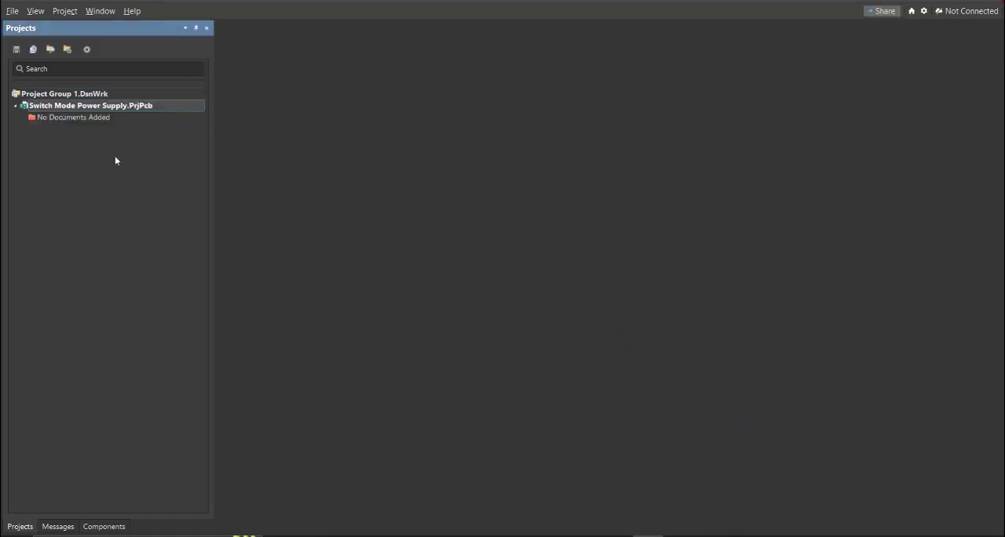
pyautogui.click(12, 10)
pyautogui.moveTo(28, 41)
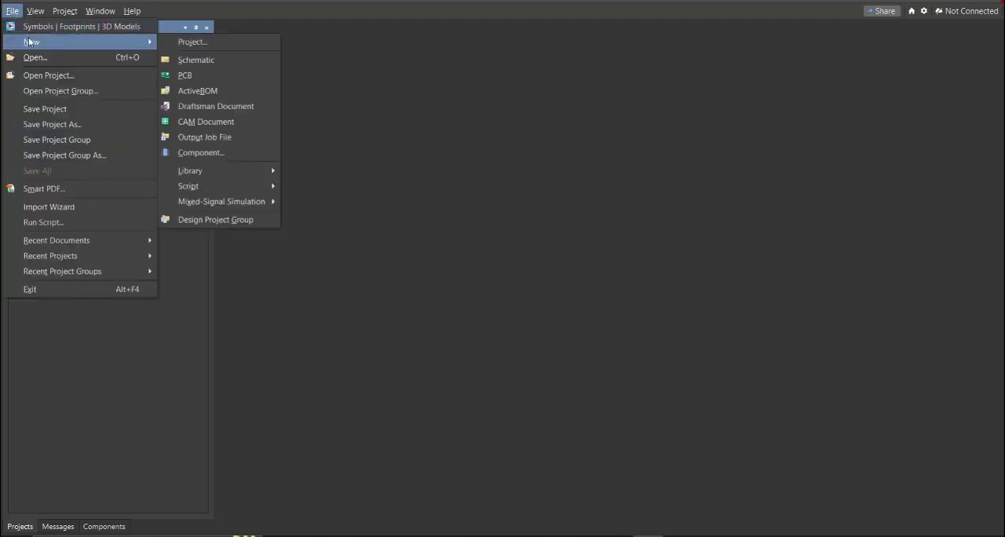
pyautogui.click(231, 59)
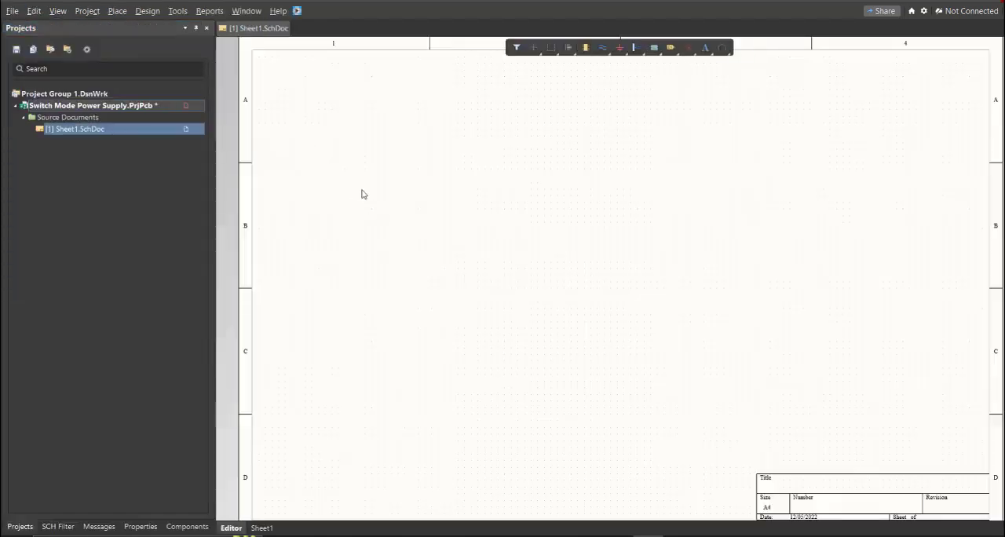
# Step: Save the new schematic document in the project folder as Switch Mode Power Supply
pyautogui.keyDown('ctrl'); pyautogui.scroll(-3, 380, 202); pyautogui.keyUp('ctrl')
pyautogui.moveTo(398, 241); pyautogui.dragTo(449, 235, button='right')
pyautogui.moveTo(449, 235); pyautogui.dragTo(448, 233, button='middle')
pyautogui.moveTo(440, 238); pyautogui.dragTo(429, 245, button='right')
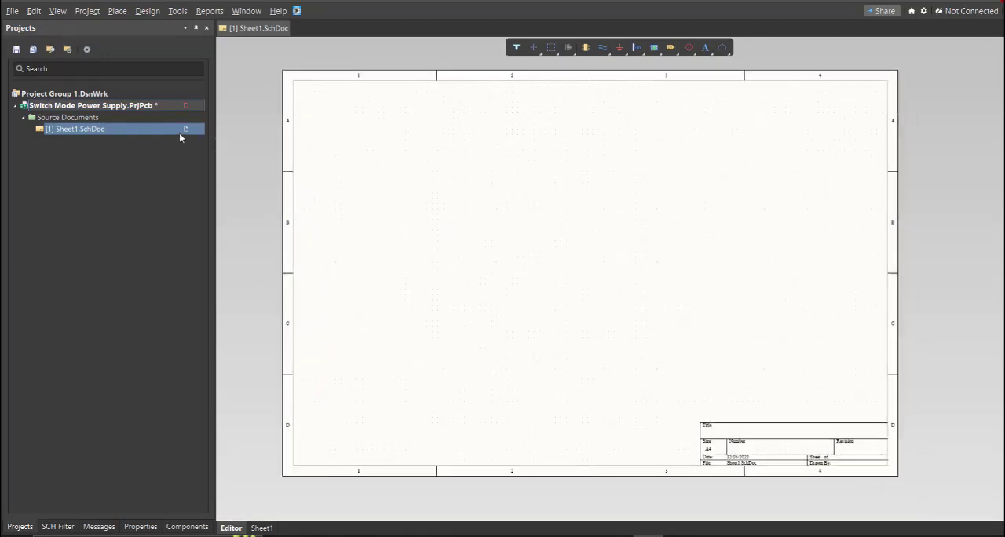
pyautogui.rightClick(158, 135)
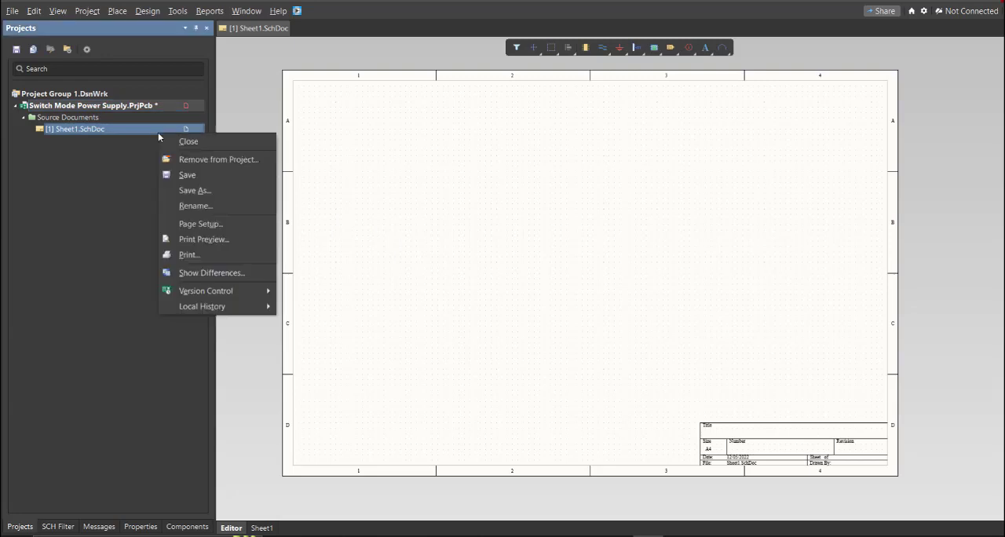
pyautogui.click(204, 174)
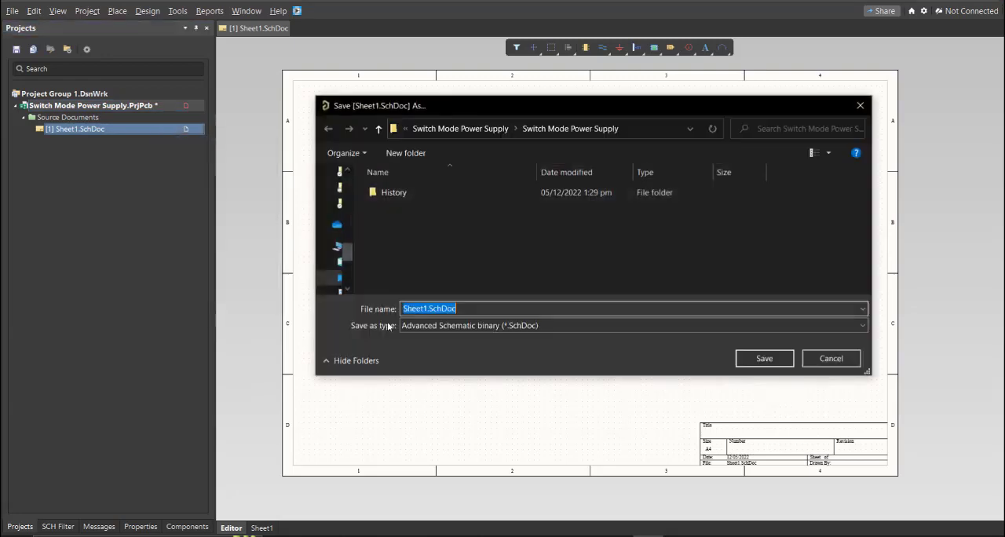
pyautogui.write('Switch Mode Power Supply')
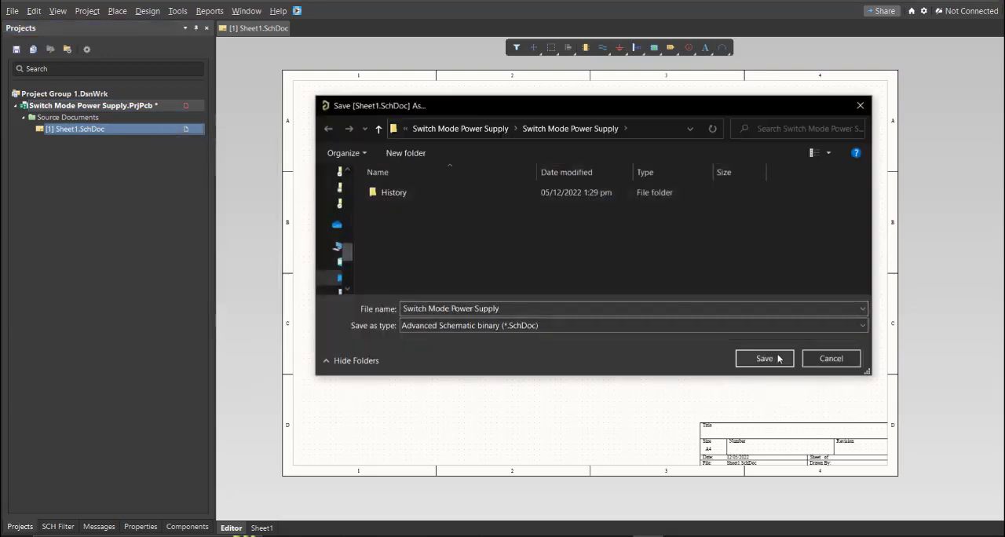
pyautogui.click(782, 361)
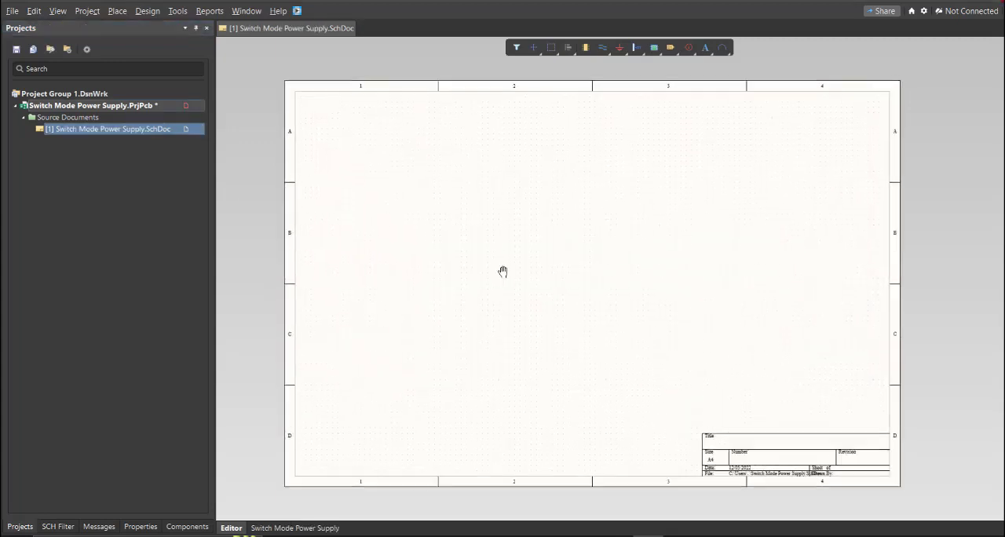
# Step: Add a new schematic library to the project and save it as Switch Mode Power Supply
pyautogui.click(12, 11)
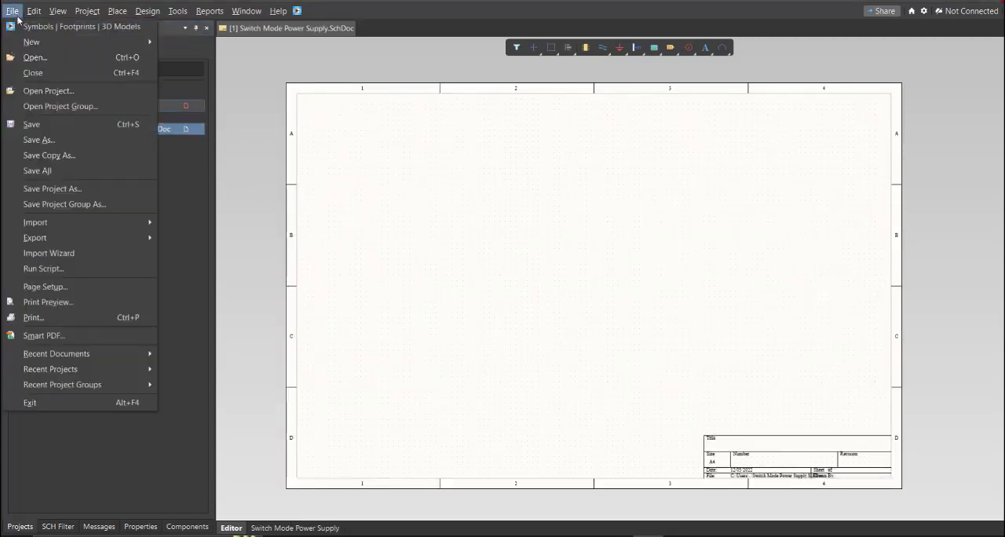
pyautogui.moveTo(29, 41)
pyautogui.moveTo(212, 169)
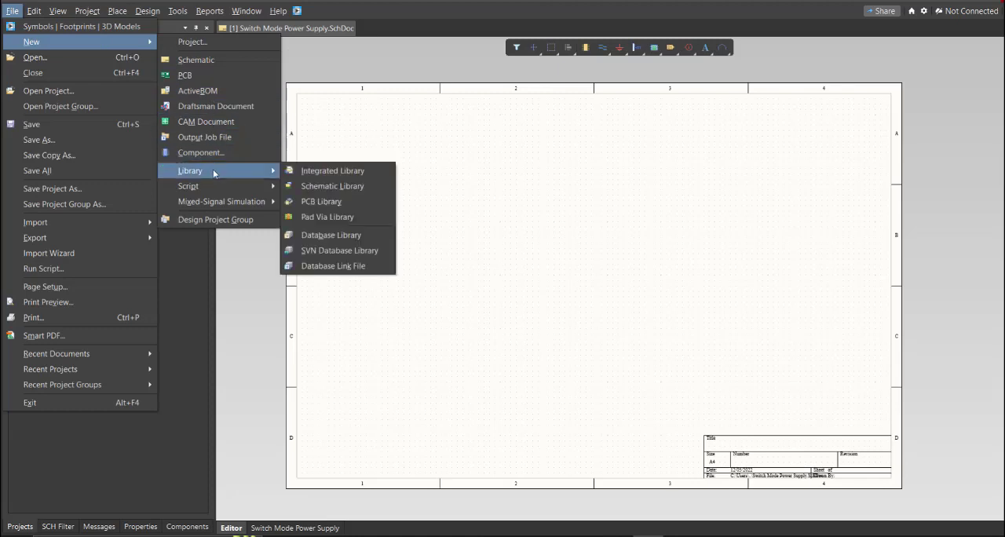
pyautogui.click(345, 187)
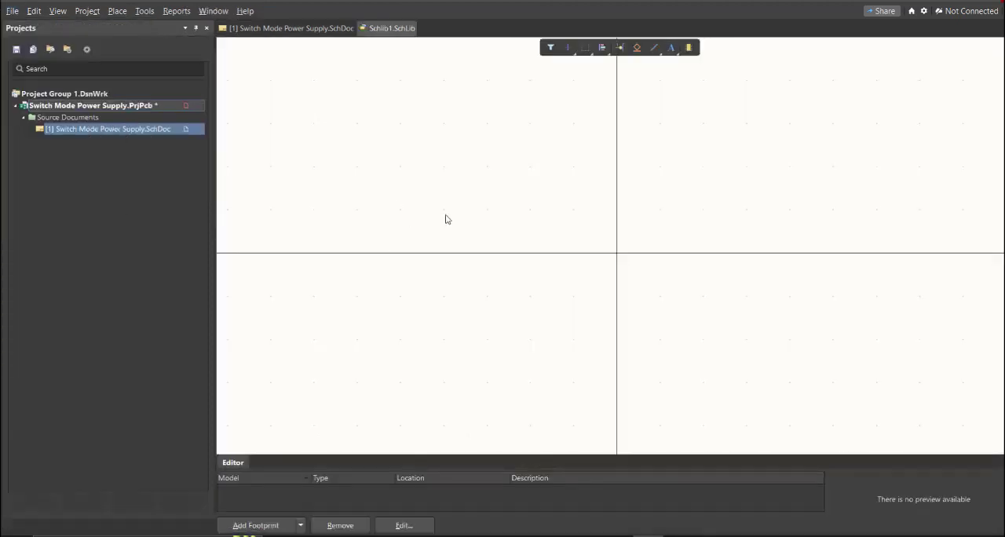
pyautogui.press('f')
pyautogui.press('a')
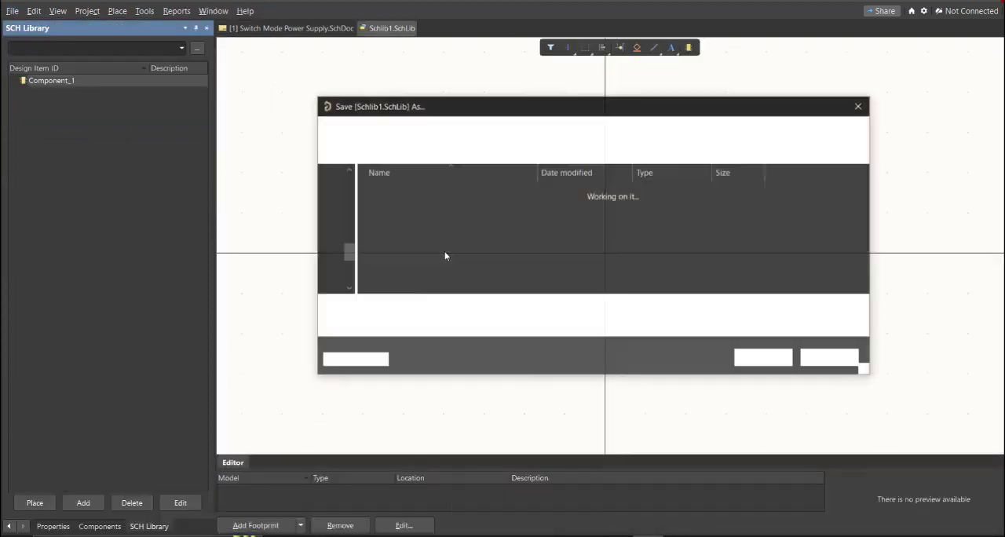
pyautogui.write('Switch Mode Power Supply')
pyautogui.click(453, 254)
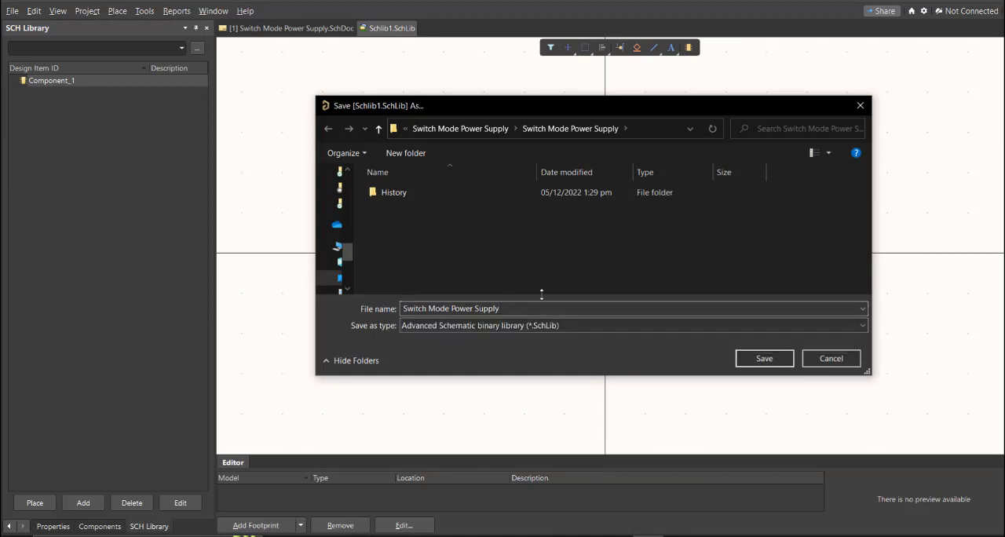
pyautogui.click(767, 361)
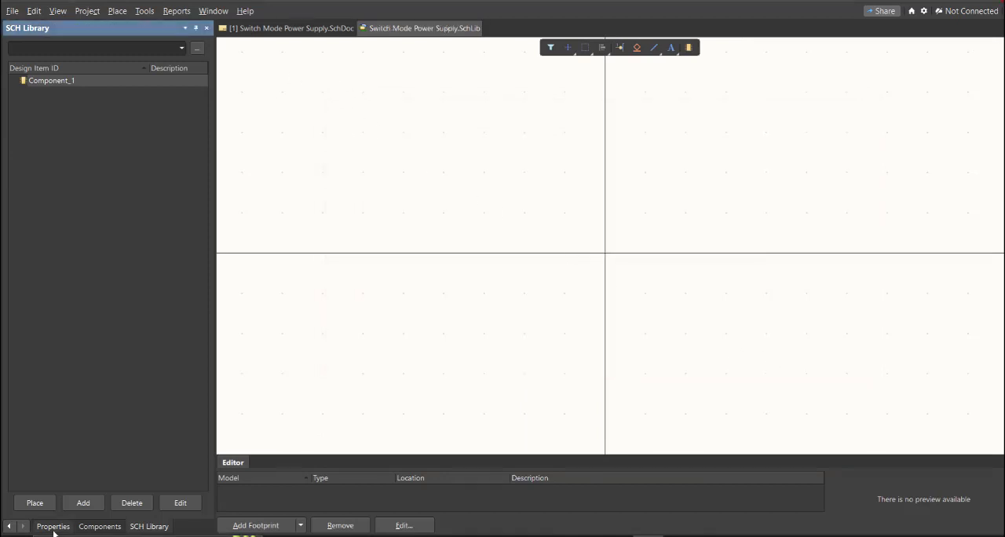
pyautogui.click(8, 527)
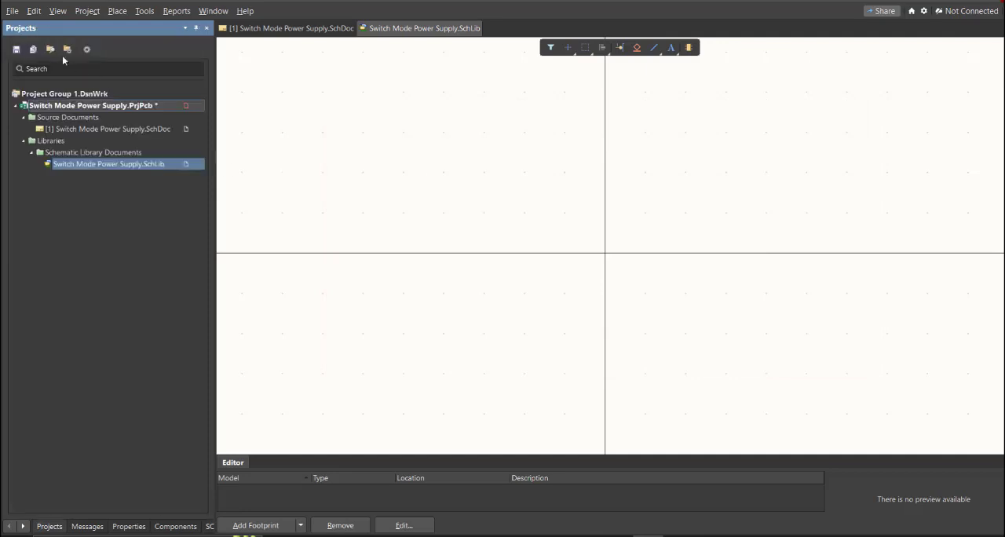
# Step: Add a new PCB library to the project and save it as Switch Mode Power Supply
pyautogui.click(12, 11)
pyautogui.moveTo(48, 41)
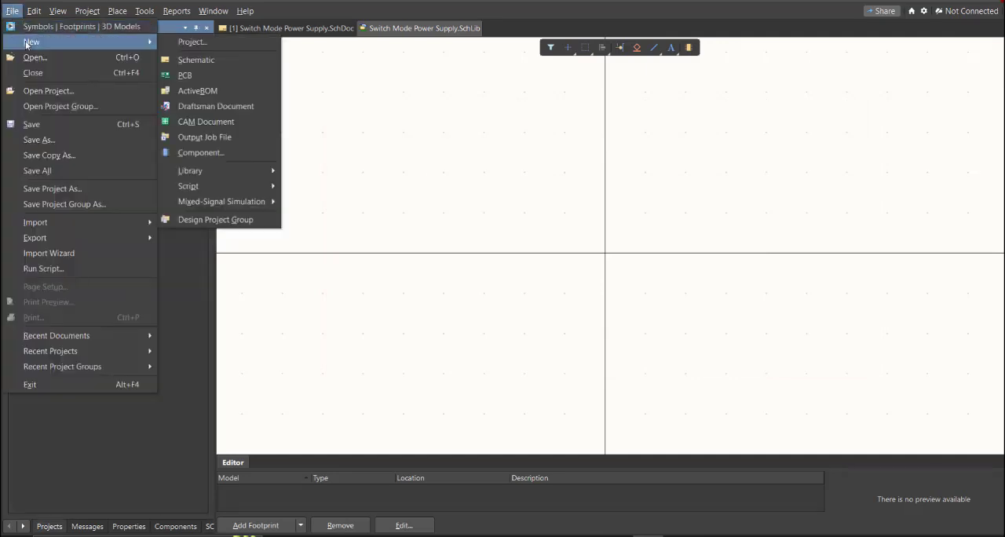
pyautogui.moveTo(222, 172)
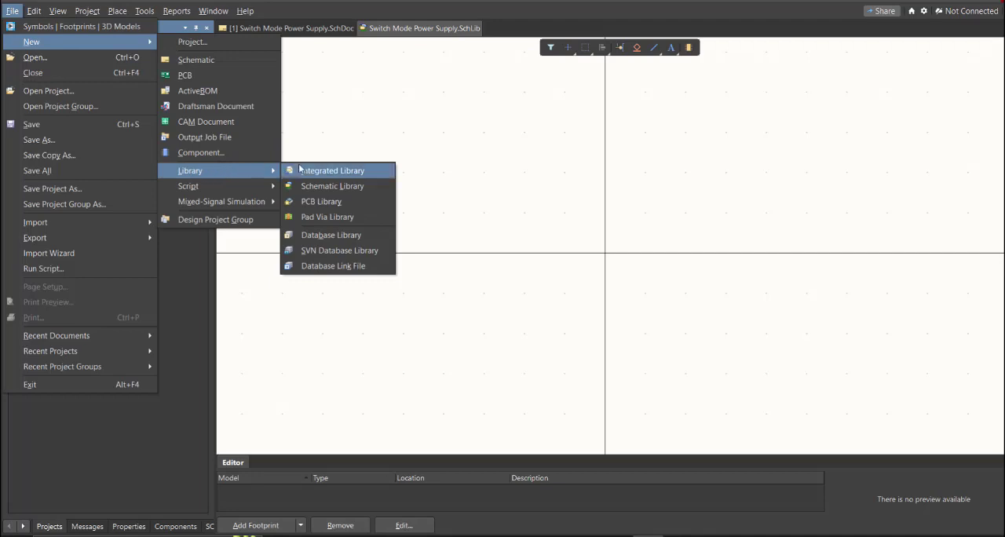
pyautogui.click(350, 202)
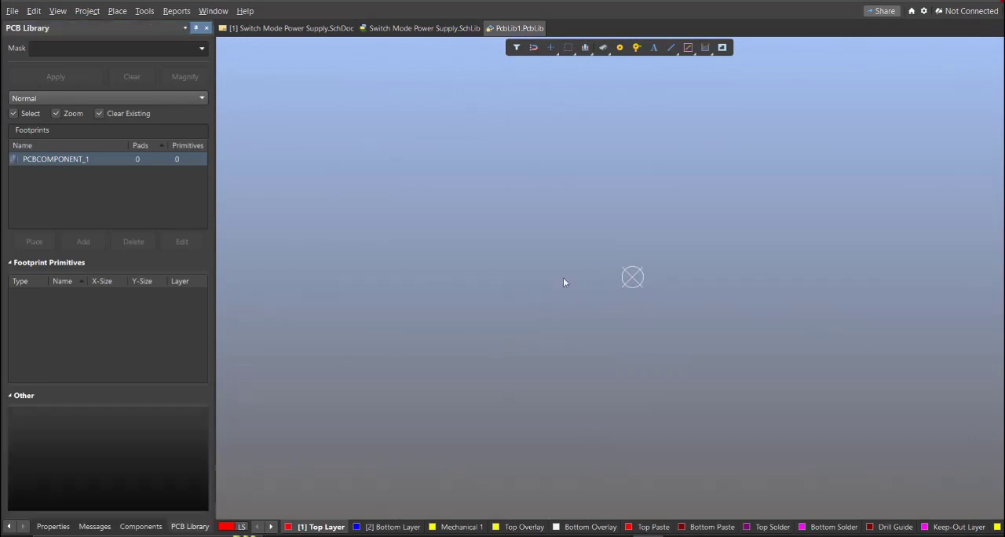
pyautogui.hotkey('ctrl', 's')
pyautogui.write('Switch Mode Power Supply')
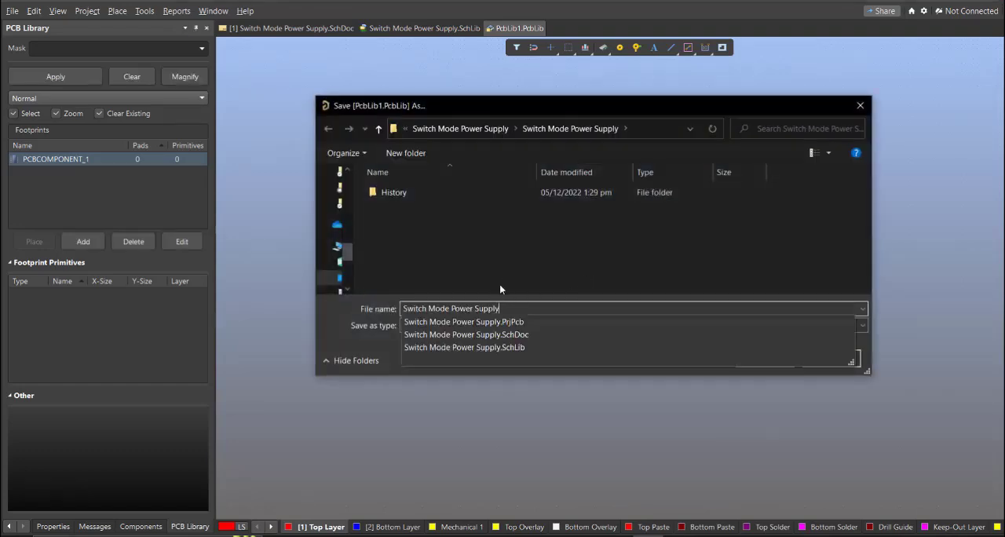
pyautogui.click(755, 359)
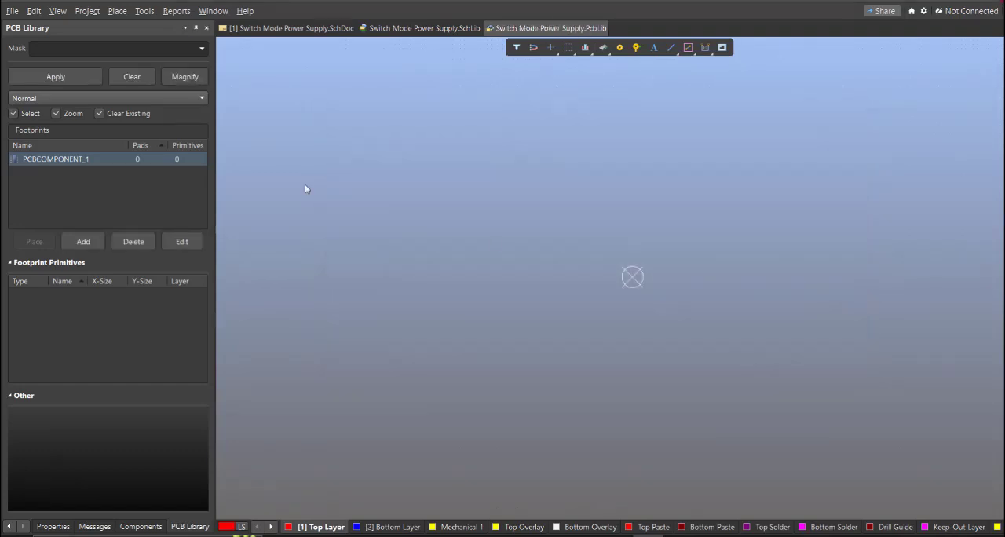
# Step: Save the Switch Mode Power Supply project and switch to its schematic document
pyautogui.click(9, 528)
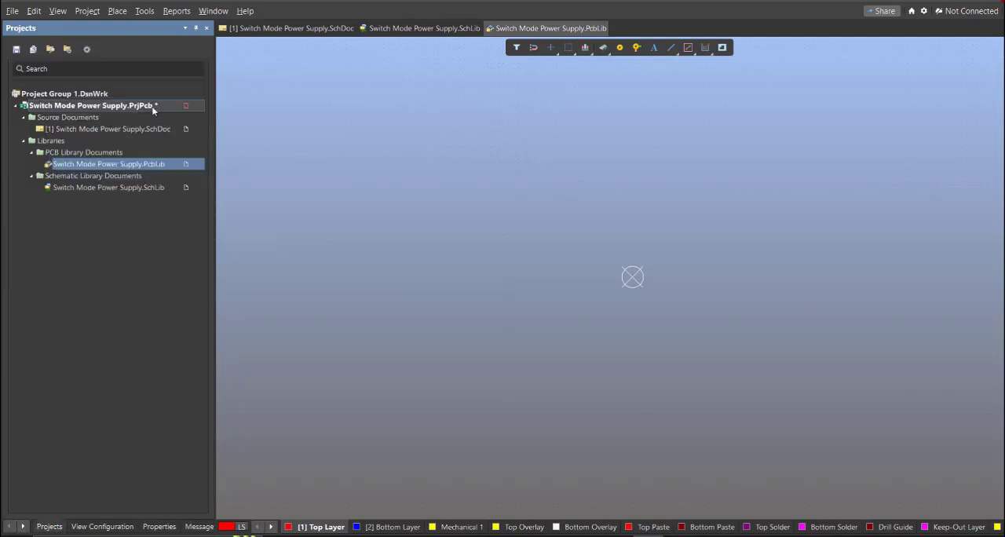
pyautogui.rightClick(153, 106)
pyautogui.click(197, 165)
pyautogui.click(342, 32)
pyautogui.moveTo(425, 238); pyautogui.dragTo(443, 260, button='right')
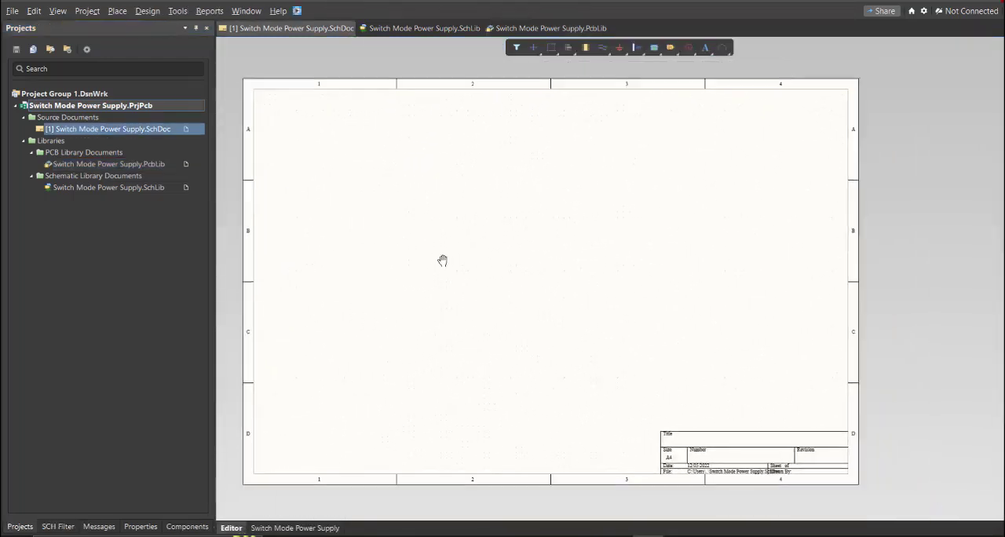
pyautogui.click(297, 10)
pyautogui.moveTo(120, 10); pyautogui.dragTo(367, 104)
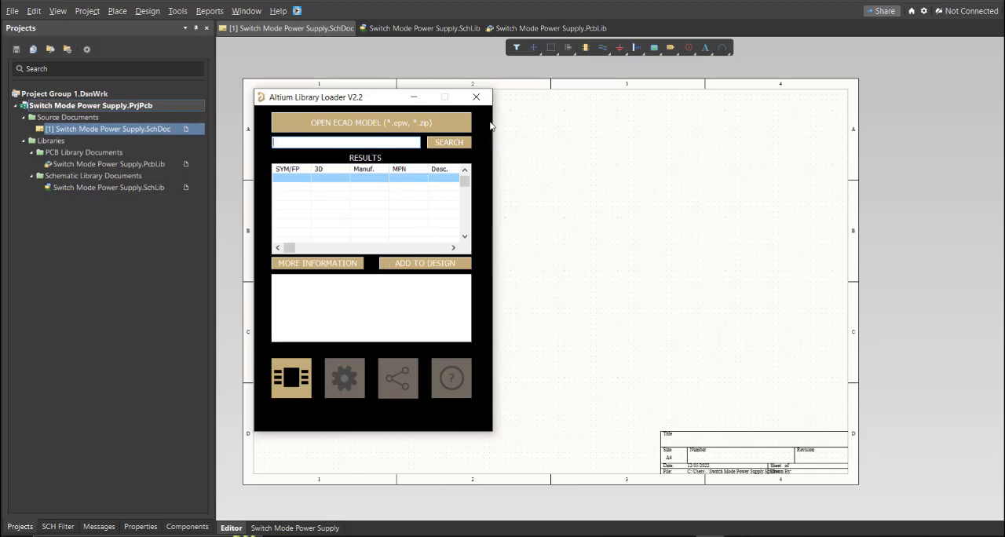
pyautogui.click(476, 97)
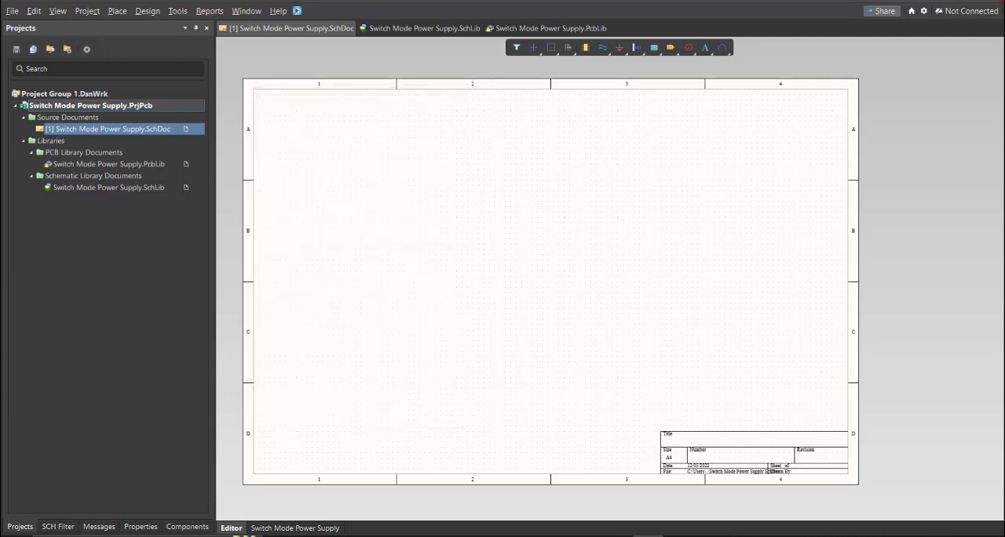
# Step: Switch to the Switch Mode Power Supply parts list in Excel and examine its Manufacturer_Part_Number column
pyautogui.click(545, 500)
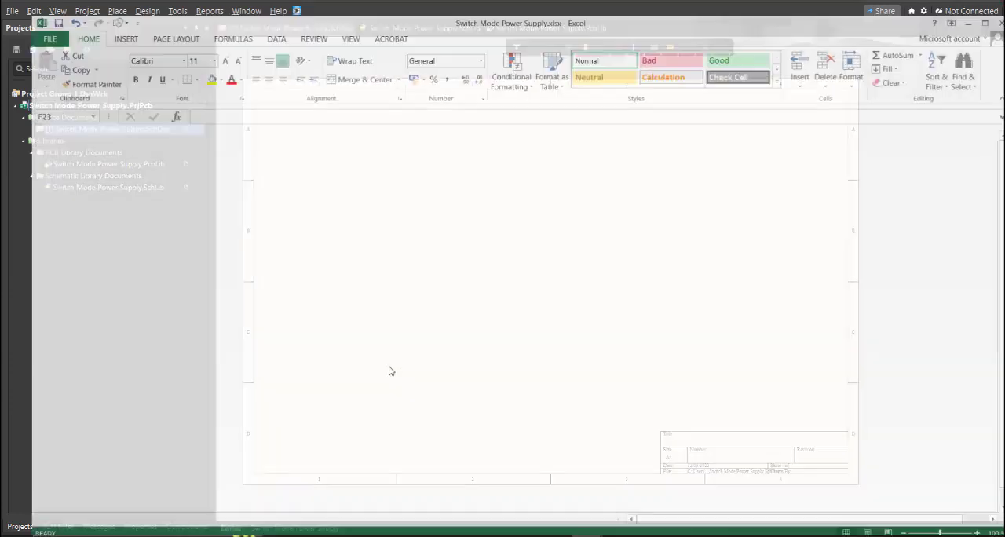
pyautogui.moveTo(107, 141); pyautogui.dragTo(633, 341)
pyautogui.click(504, 157)
pyautogui.click(498, 112)
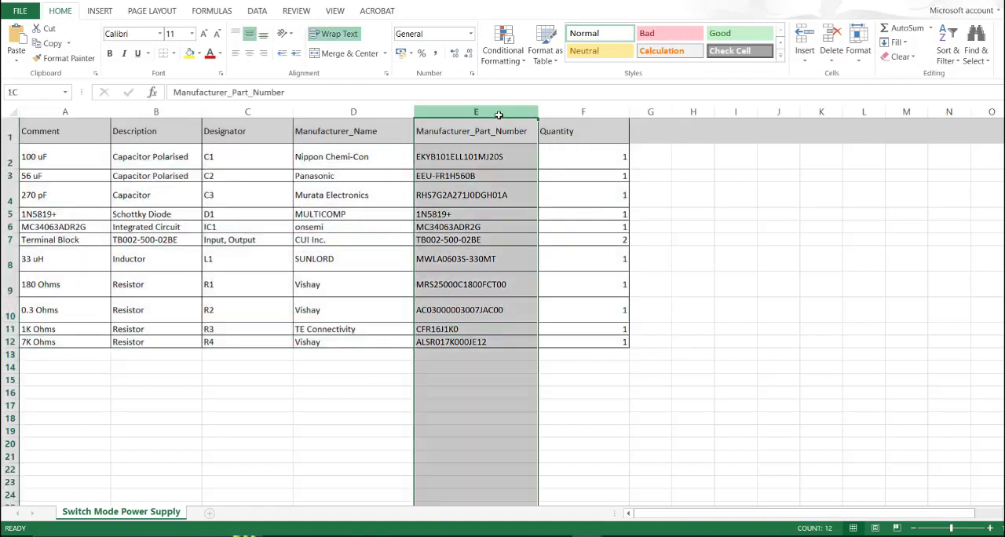
pyautogui.click(481, 159)
pyautogui.click(480, 283)
pyautogui.click(480, 176)
# Step: Copy the manufacturer part number EKYB101ELL101MJ20S of the 100 uF capacitor C1
pyautogui.click(498, 157)
pyautogui.doubleClick(506, 157)
pyautogui.moveTo(507, 157); pyautogui.dragTo(420, 156)
pyautogui.hotkey('ctrl', 'c')
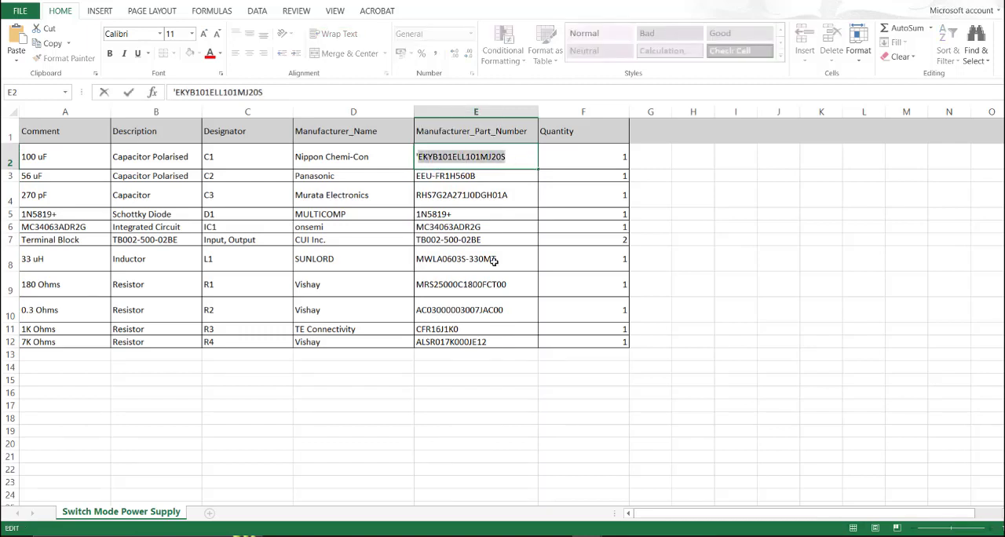
# Step: Return to the Altium schematic and search the Library Loader for EKYB101ELL101MJ20S
pyautogui.click(649, 535)
pyautogui.moveTo(536, 307); pyautogui.dragTo(545, 303, button='right')
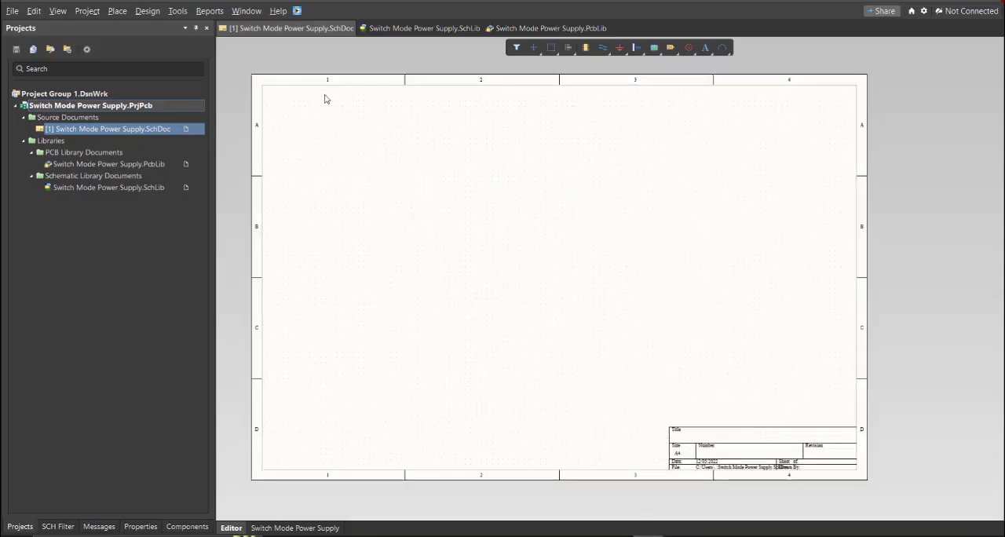
pyautogui.click(297, 11)
pyautogui.moveTo(138, 8); pyautogui.dragTo(476, 89)
pyautogui.hotkey('ctrl', 'v')
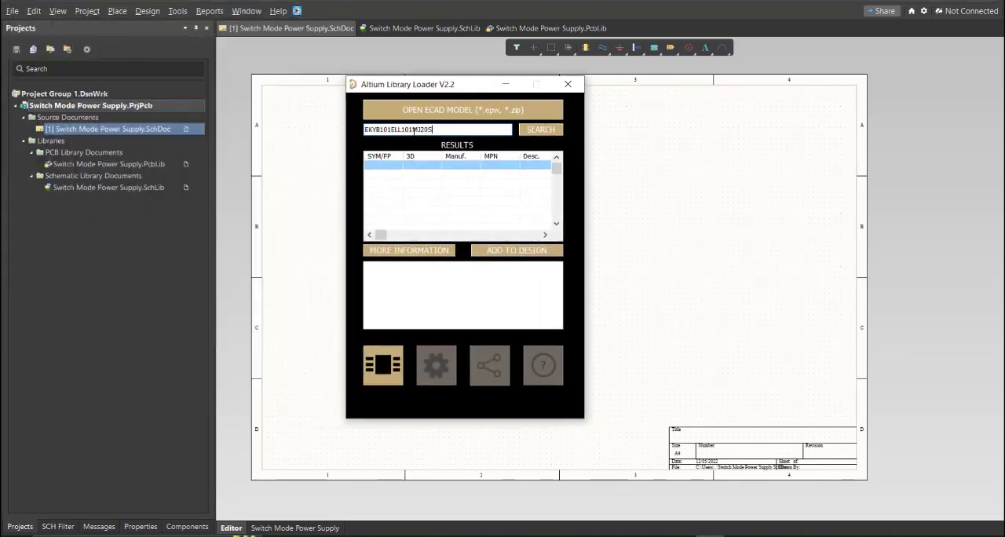
pyautogui.click(534, 131)
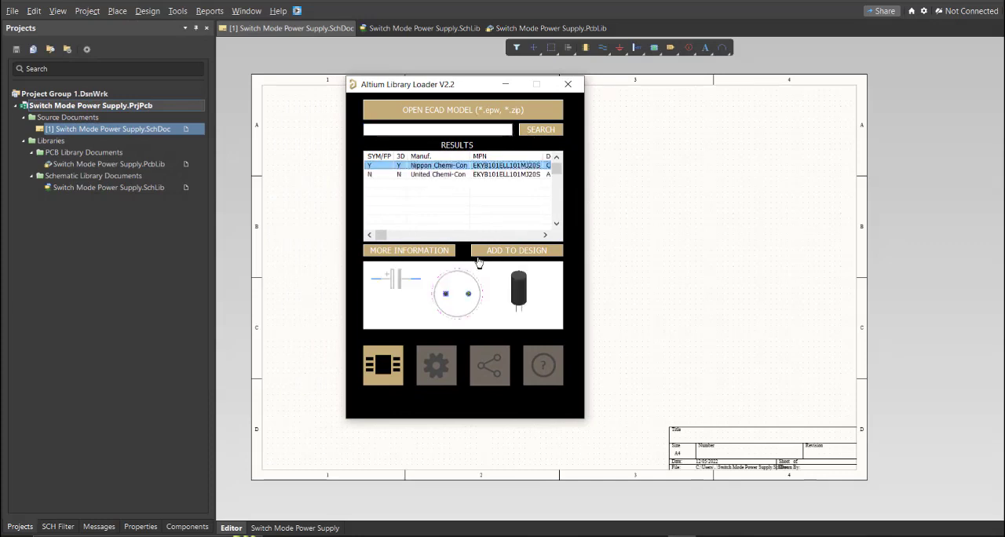
# Step: Add the Nippon Chemi-Con EKYB101ELL101MJ20S capacitor to the design and place it inside the sheet in zone D1
pyautogui.doubleClick(432, 169)
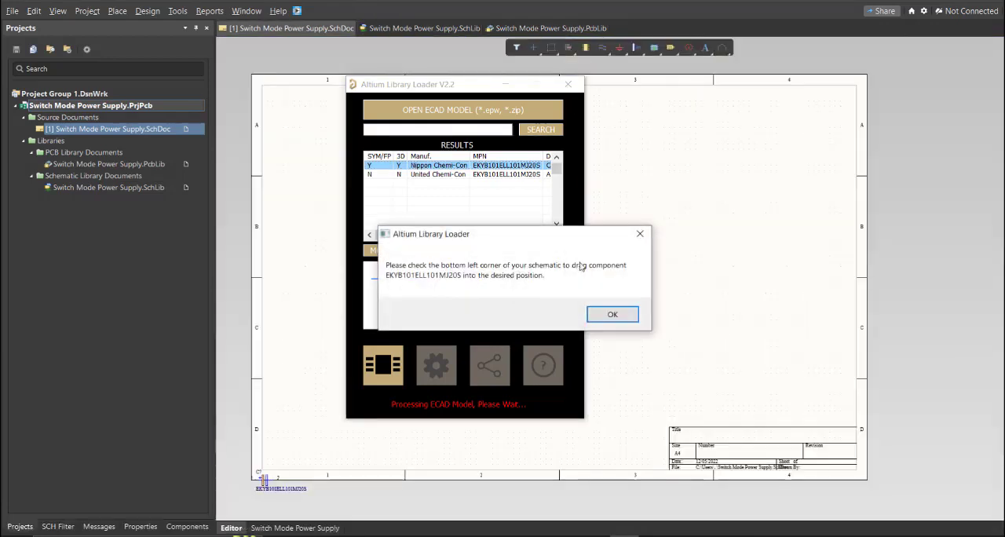
pyautogui.click(599, 316)
pyautogui.keyDown('ctrl'); pyautogui.scroll(3, 282, 457); pyautogui.keyUp('ctrl')
pyautogui.moveTo(280, 459); pyautogui.dragTo(402, 324)
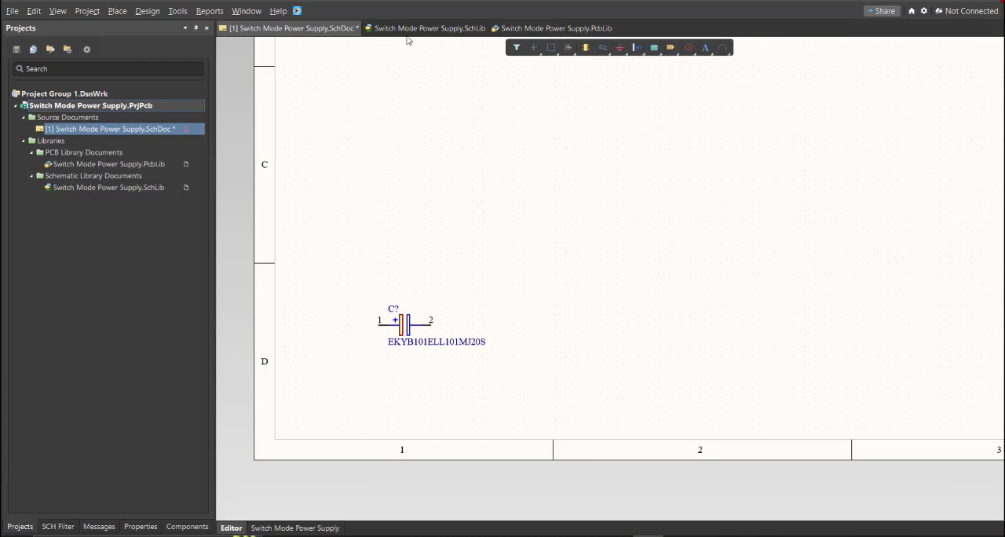
# Step: Open the schematic library and examine the symbol and footprint model of the EKYB101ELL101MJ20S capacitor
pyautogui.click(405, 30)
pyautogui.click(23, 526)
pyautogui.click(149, 526)
pyautogui.click(105, 92)
pyautogui.keyDown('ctrl'); pyautogui.scroll(-2, 507, 267); pyautogui.keyUp('ctrl')
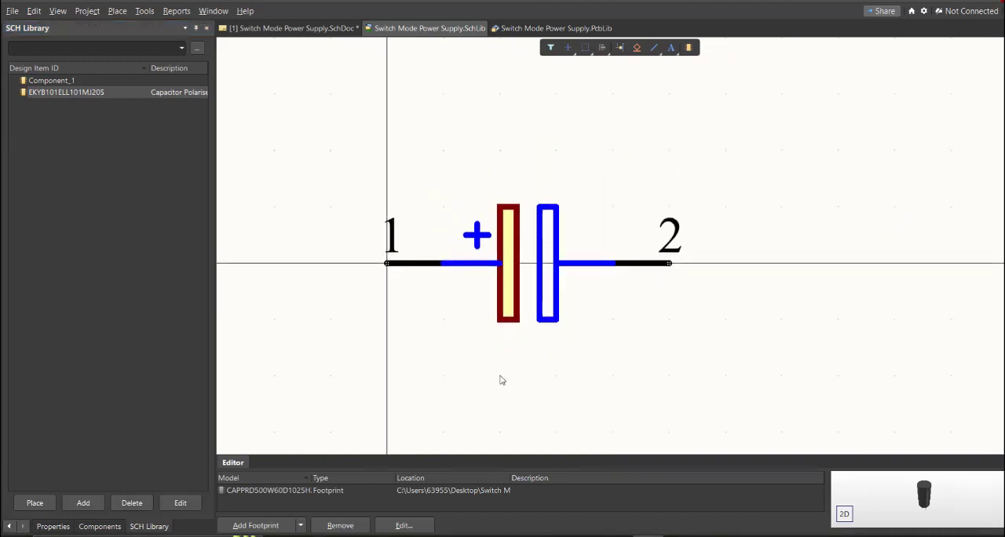
pyautogui.moveTo(509, 478); pyautogui.dragTo(396, 478)
pyautogui.moveTo(533, 226); pyautogui.dragTo(471, 241, button='right')
pyautogui.keyDown('ctrl'); pyautogui.scroll(-1, 476, 229); pyautogui.keyUp('ctrl')
pyautogui.keyDown('ctrl'); pyautogui.scroll(-1, 478, 239); pyautogui.keyUp('ctrl')
pyautogui.keyDown('ctrl'); pyautogui.scroll(1, 472, 239); pyautogui.keyUp('ctrl')
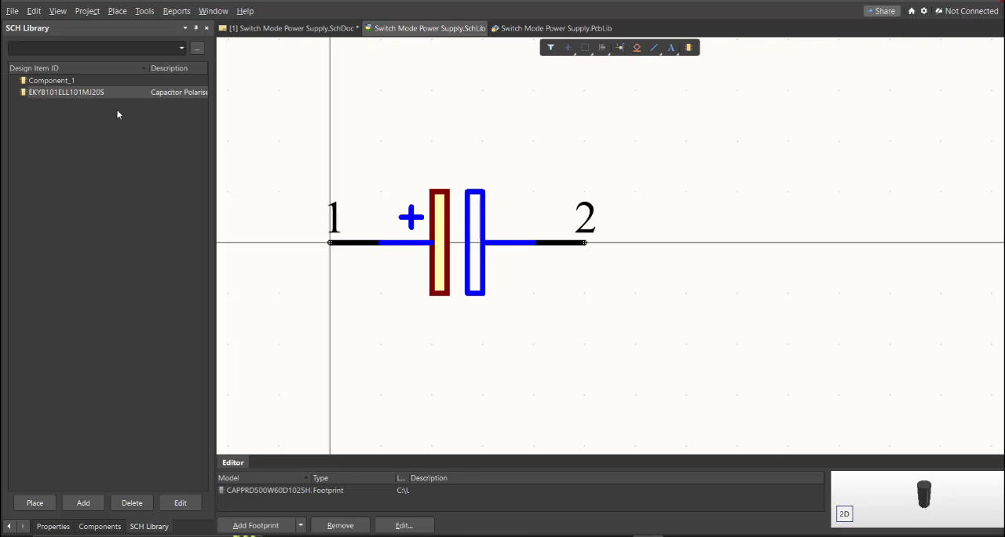
# Step: Set the comment of the EKYB101ELL101MJ20S library component to "100 uf" and save the schematic library
pyautogui.doubleClick(89, 93)
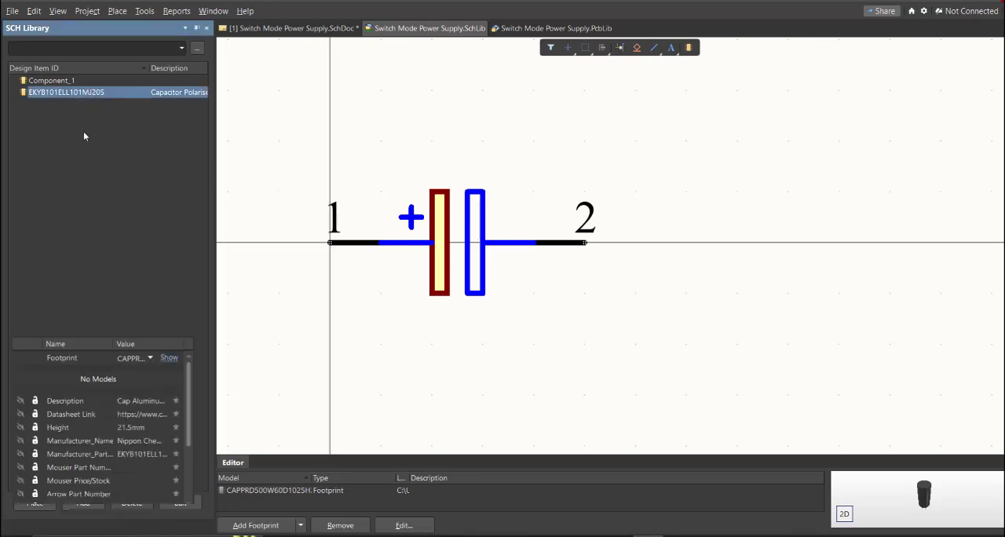
pyautogui.click(95, 174)
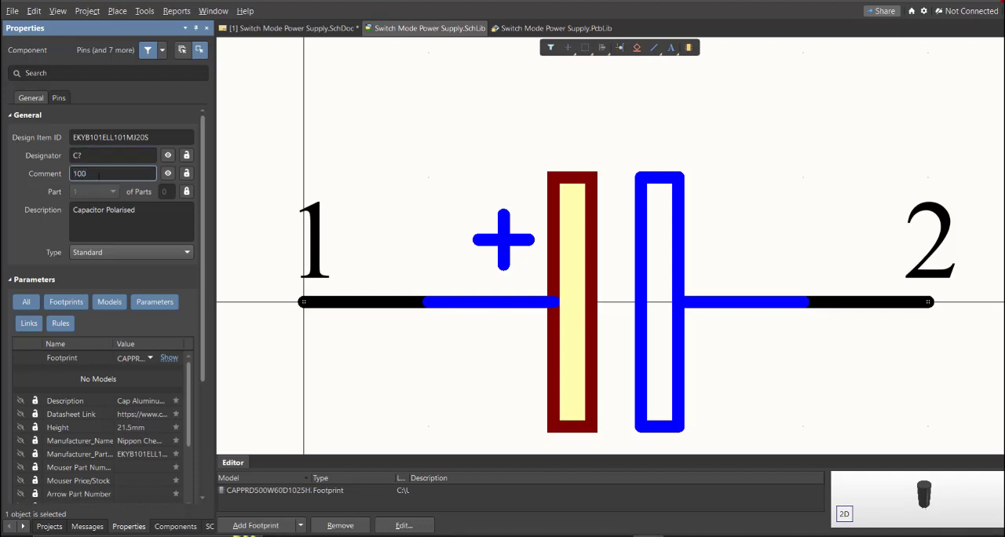
pyautogui.press('Return')
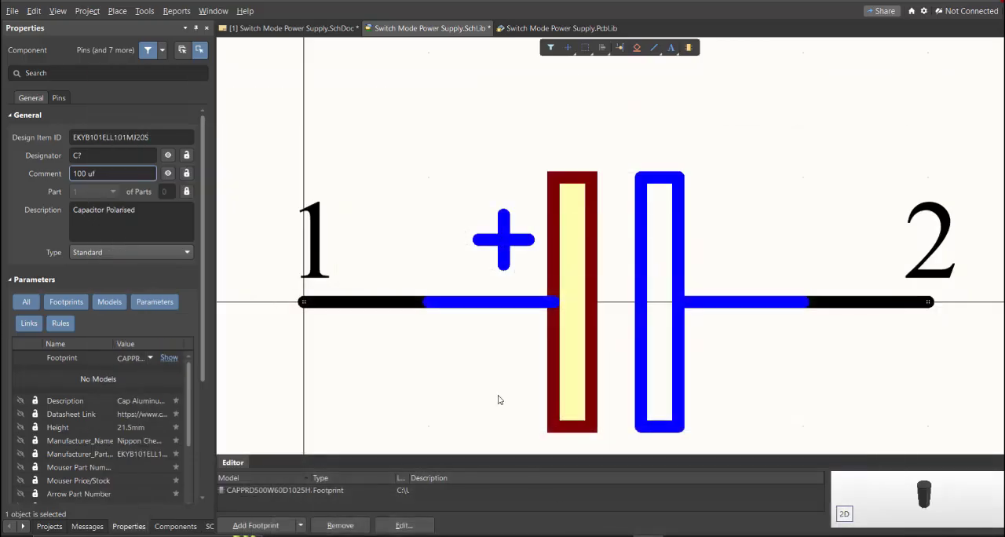
pyautogui.keyDown('ctrl'); pyautogui.scroll(-2, 442, 298); pyautogui.keyUp('ctrl')
pyautogui.hotkey('ctrl', 's')
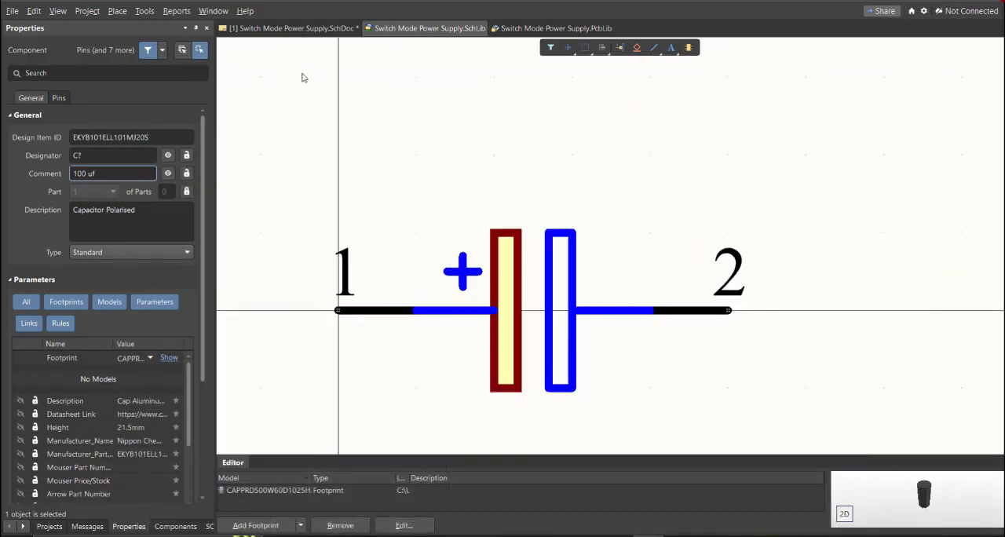
# Step: Place the edited EKYB101ELL101MJ20S capacitor from the schematic library beside the existing one in zone D1 and compare the two comments
pyautogui.click(207, 527)
pyautogui.click(35, 503)
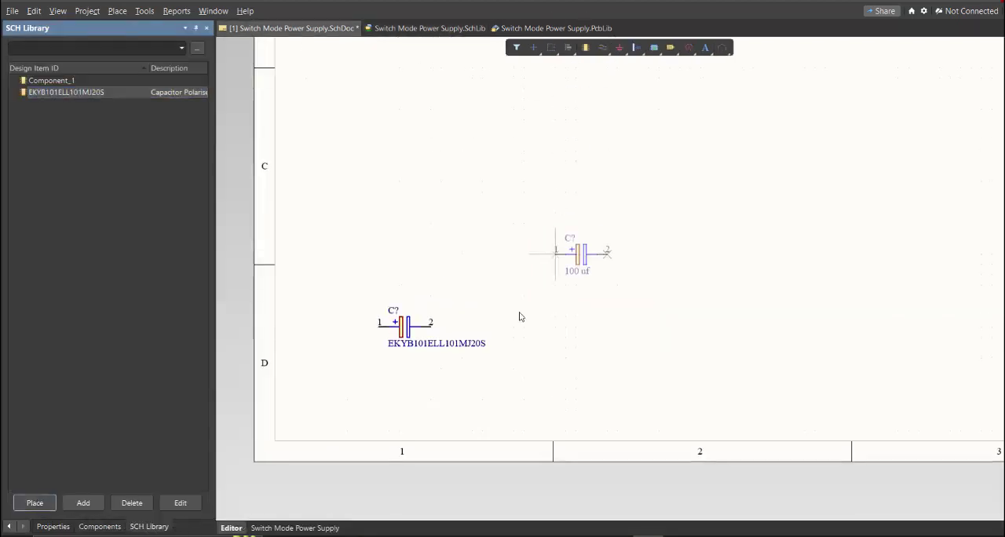
pyautogui.click(515, 343)
pyautogui.press('Escape')
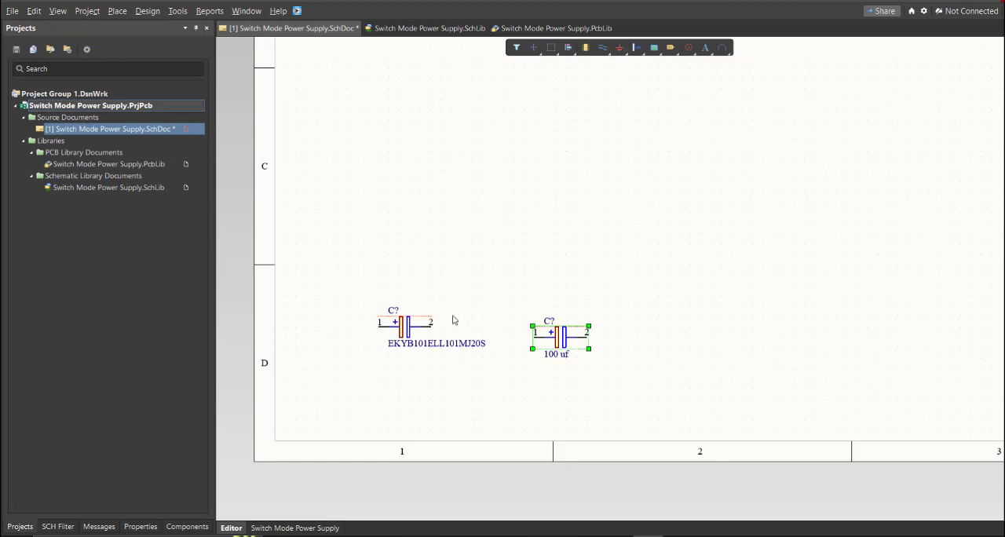
pyautogui.keyDown('ctrl'); pyautogui.scroll(3, 498, 314); pyautogui.keyUp('ctrl')
pyautogui.moveTo(597, 247); pyautogui.dragTo(374, 390)
pyautogui.moveTo(852, 272); pyautogui.dragTo(655, 433)
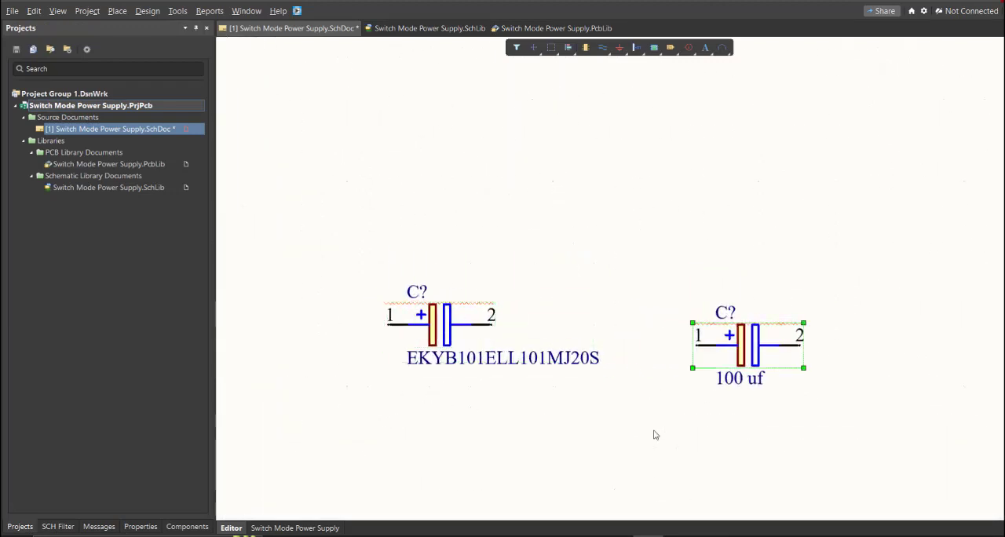
# Step: Switch to the Excel parts list and select the Manufacturer_Part_Number column from its header down to ALSR017K000JE12
pyautogui.hotkey('alt', 'Tab')
pyautogui.click(322, 205)
pyautogui.moveTo(466, 131); pyautogui.dragTo(479, 335)
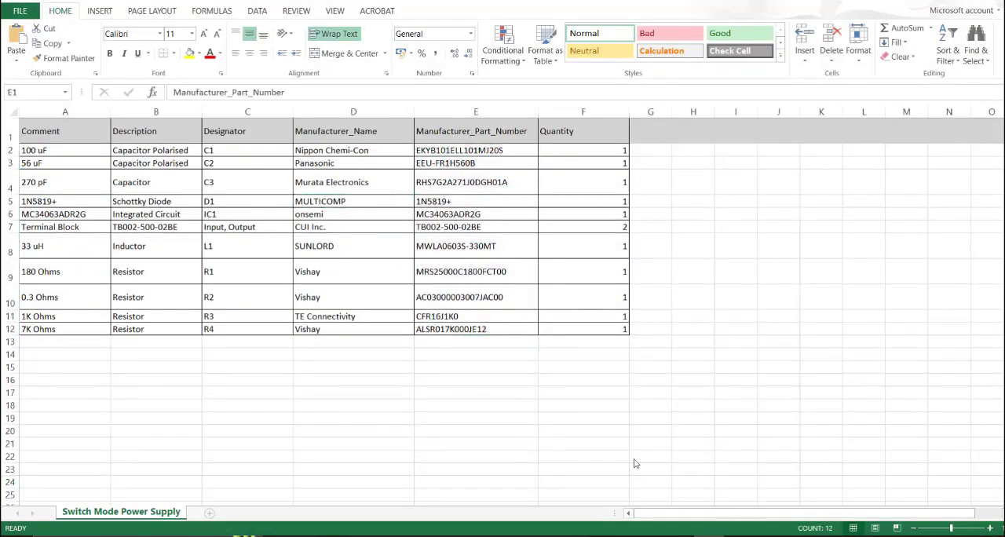
# Step: Return to the Altium schematic library and examine the symbol and footprint of each component from 1N5819+ to TB002-500-02BE
pyautogui.hotkey('alt', 'Tab')
pyautogui.click(487, 29)
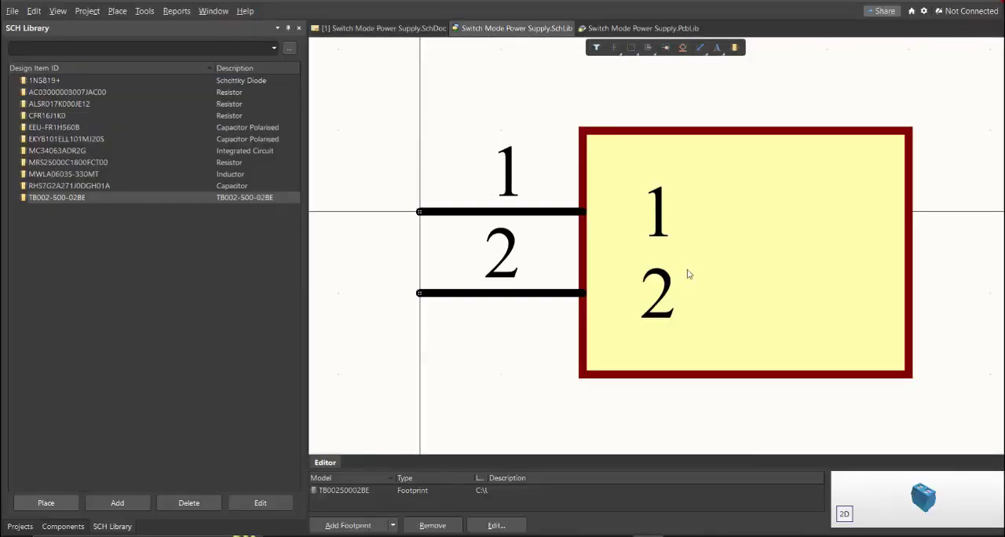
pyautogui.keyDown('ctrl'); pyautogui.scroll(-2, 673, 282); pyautogui.keyUp('ctrl')
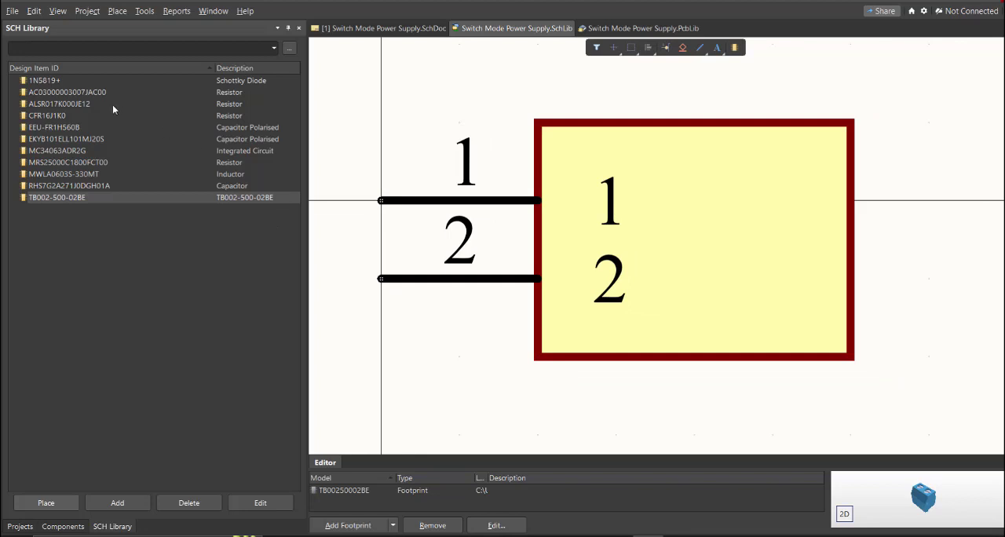
pyautogui.click(111, 83)
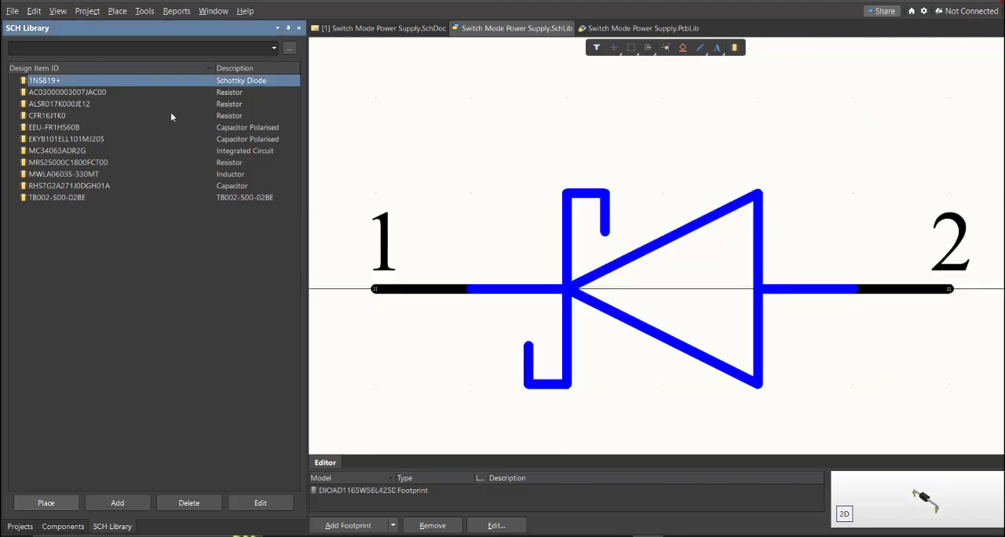
pyautogui.press('Down')
pyautogui.press('Down')
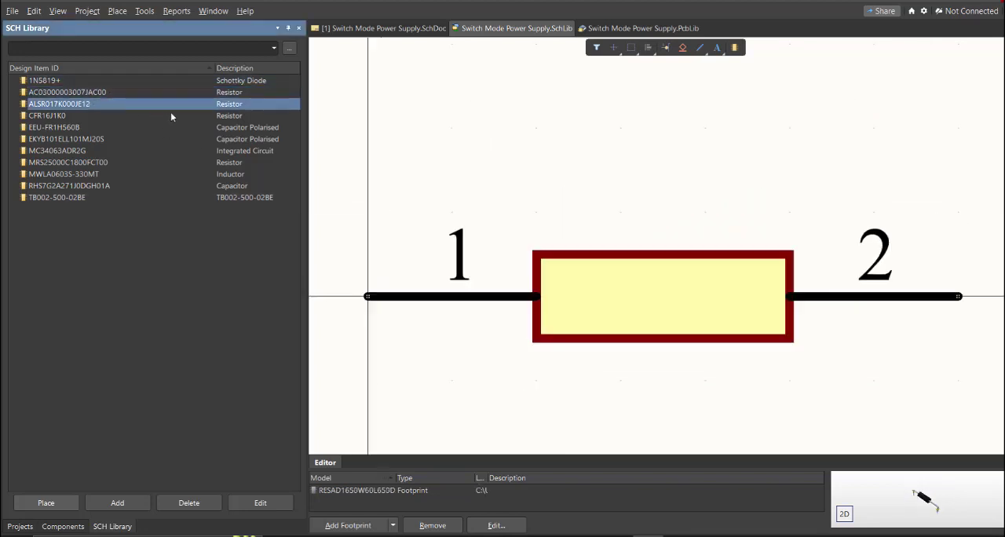
pyautogui.press('Down')
pyautogui.press('Down')
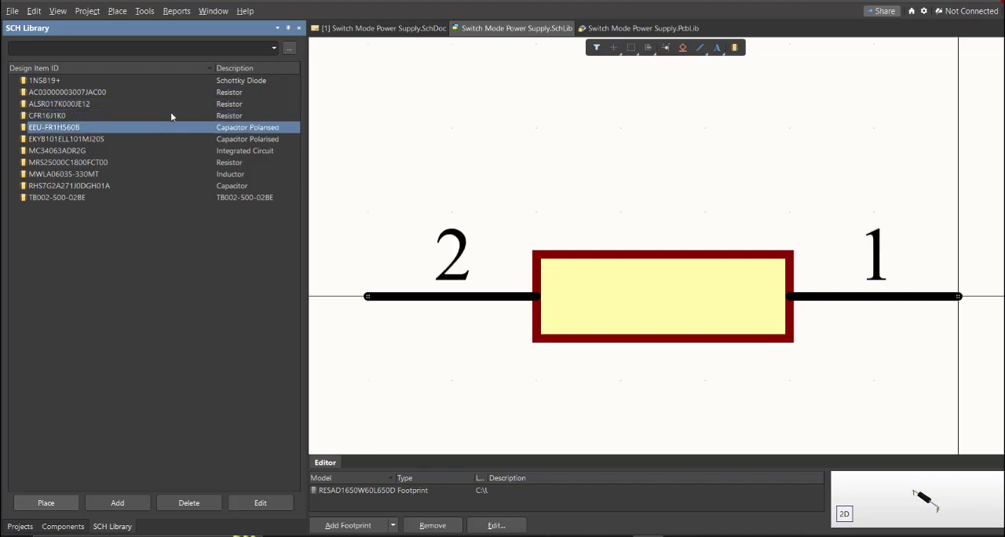
pyautogui.press('Down')
pyautogui.press('Down')
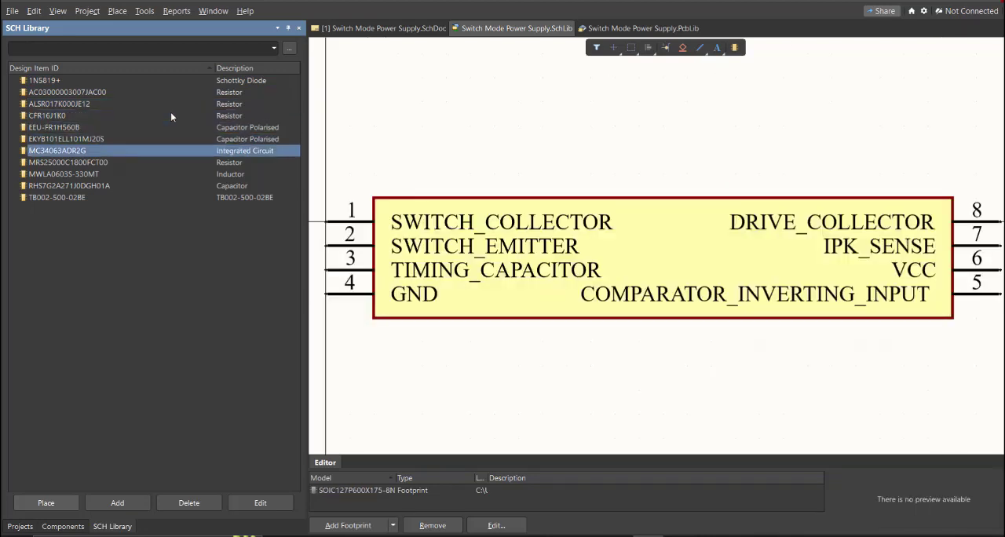
pyautogui.press('Down')
pyautogui.press('Down')
pyautogui.press('Down')
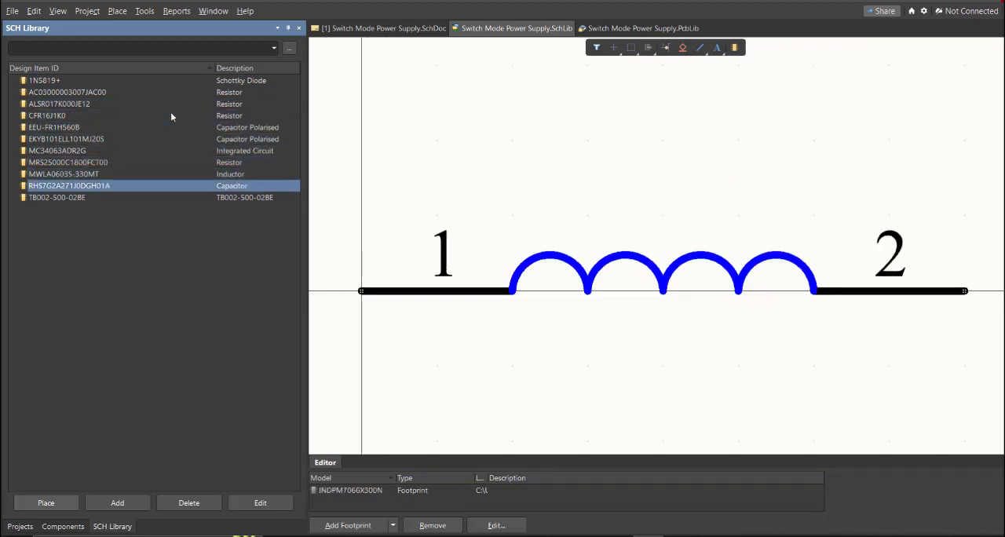
pyautogui.press('Down')
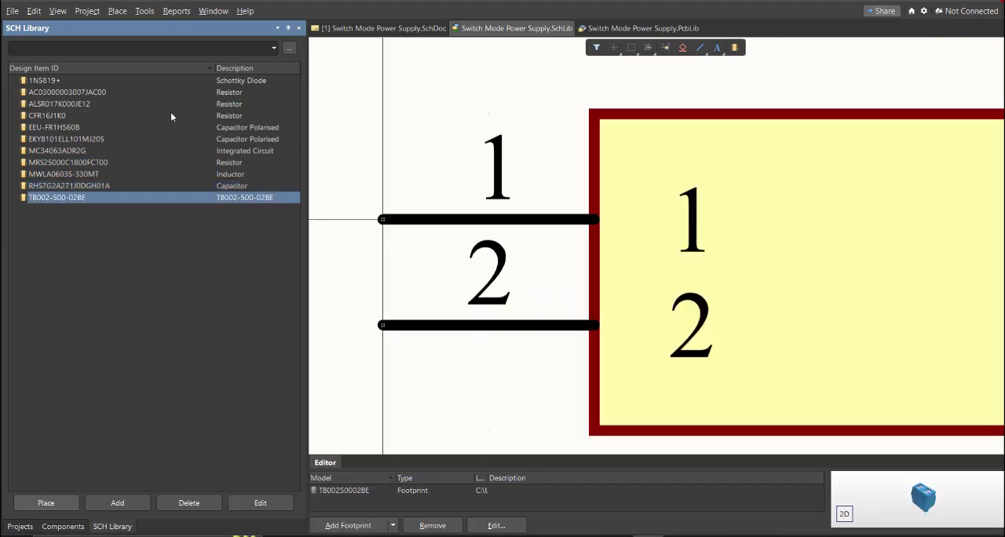
pyautogui.keyDown('ctrl'); pyautogui.scroll(-2, 515, 154); pyautogui.keyUp('ctrl')
# Step: Go to the schematic sheet and show the components available from Switch Mode Power Supply.SchLib
pyautogui.click(384, 41)
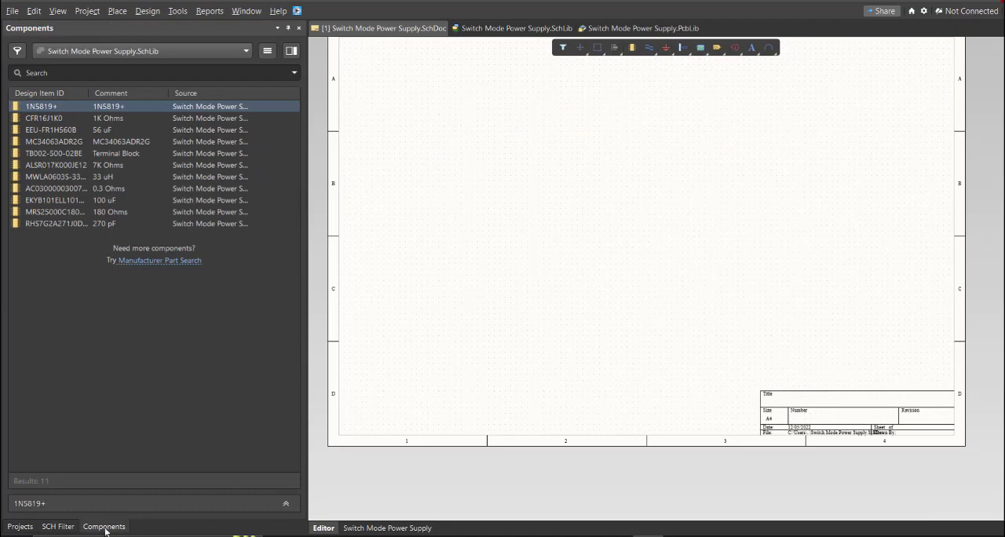
pyautogui.click(105, 527)
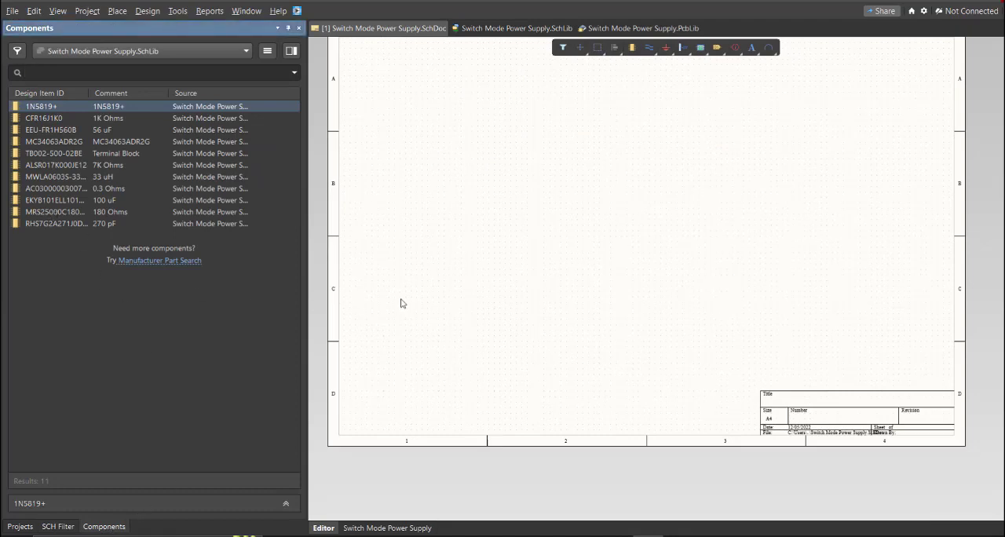
pyautogui.rightClick(439, 260)
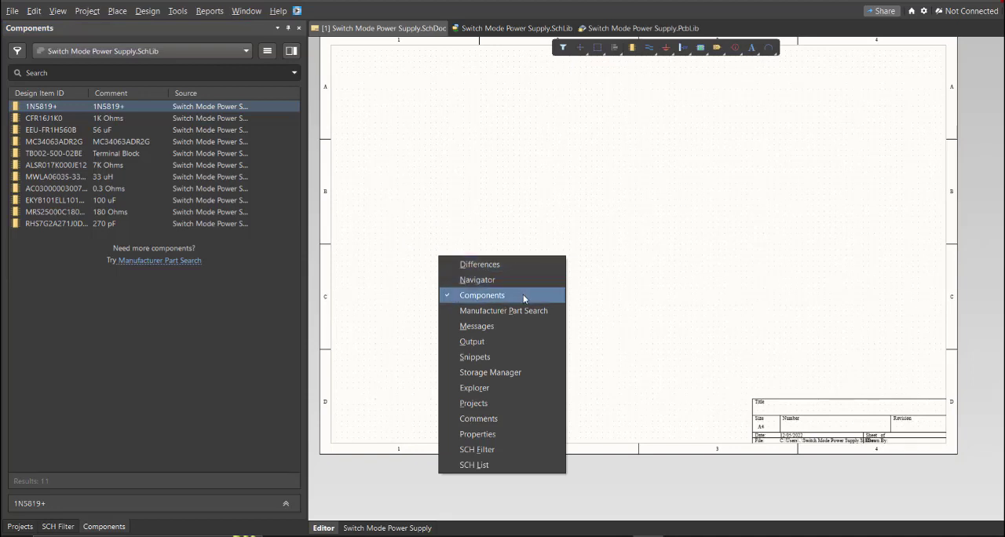
pyautogui.click(425, 199)
# Step: Place the diode, capacitors, resistors, inductor, MC34063ADR2G and the Input and Output terminal blocks from the library across sheet rows C and D
pyautogui.moveTo(48, 106); pyautogui.dragTo(562, 245)
pyautogui.moveTo(78, 117); pyautogui.dragTo(373, 200)
pyautogui.moveTo(67, 141); pyautogui.dragTo(531, 193)
pyautogui.moveTo(66, 153); pyautogui.dragTo(651, 282)
pyautogui.moveTo(67, 176); pyautogui.dragTo(664, 255)
pyautogui.moveTo(66, 189); pyautogui.dragTo(701, 235)
pyautogui.moveTo(67, 200); pyautogui.dragTo(656, 195)
pyautogui.moveTo(67, 212); pyautogui.dragTo(717, 167)
pyautogui.moveTo(67, 223); pyautogui.dragTo(396, 245)
pyautogui.click(425, 270)
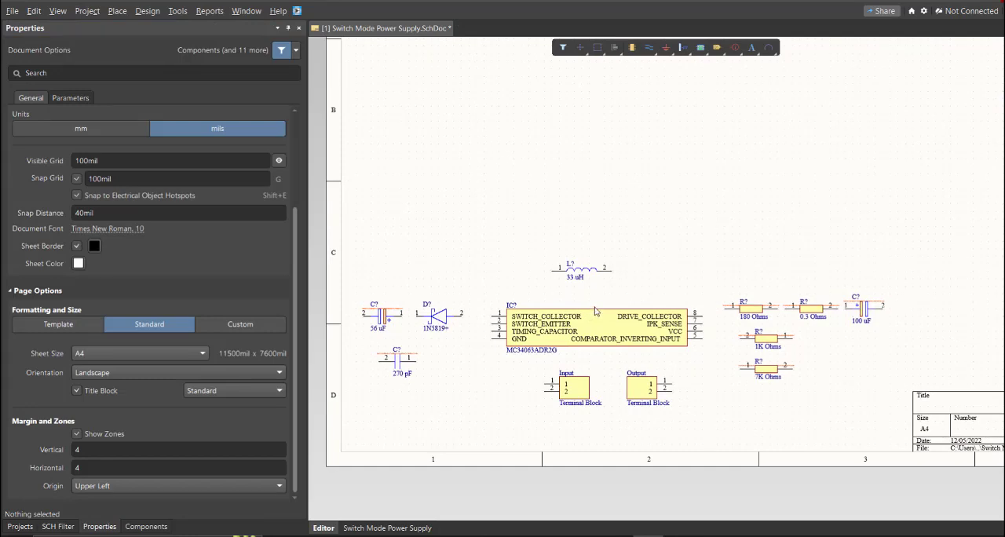
# Step: Select the 56 uF capacitor on the schematic and examine its designator in the component properties
pyautogui.keyDown('ctrl'); pyautogui.scroll(3, 377, 322); pyautogui.keyUp('ctrl')
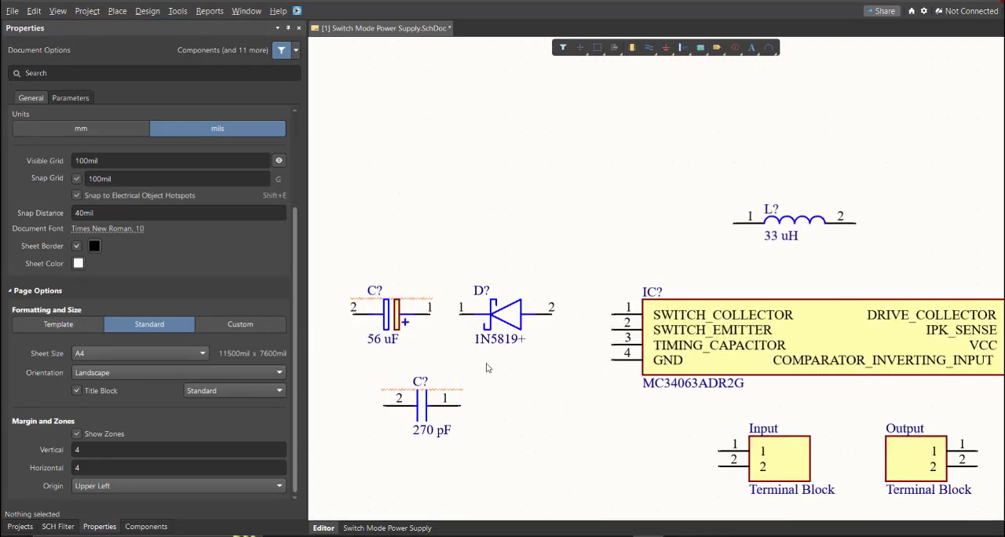
pyautogui.moveTo(488, 346); pyautogui.dragTo(580, 340, button='right')
pyautogui.keyDown('ctrl'); pyautogui.scroll(2, 465, 312); pyautogui.keyUp('ctrl')
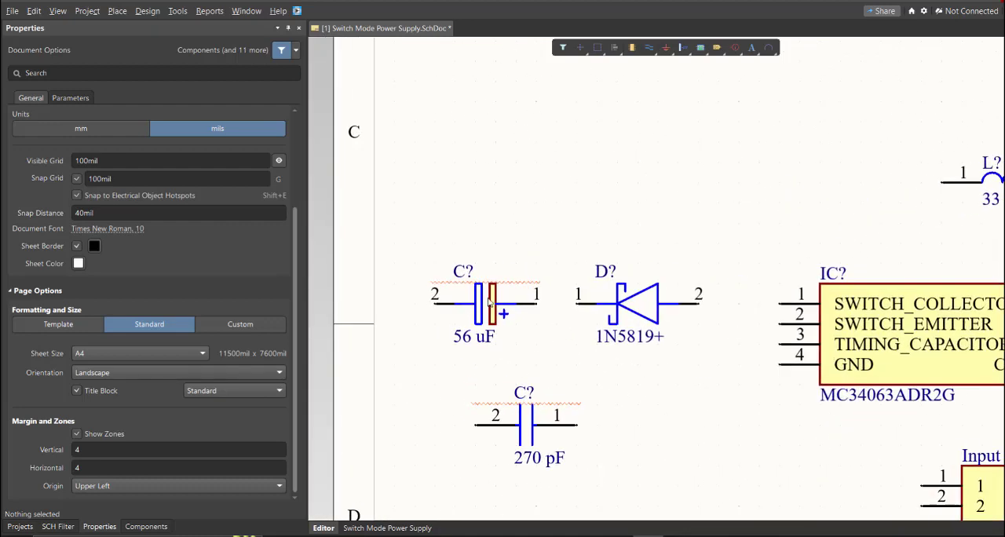
pyautogui.click(489, 302)
pyautogui.scroll(1, 107, 218)
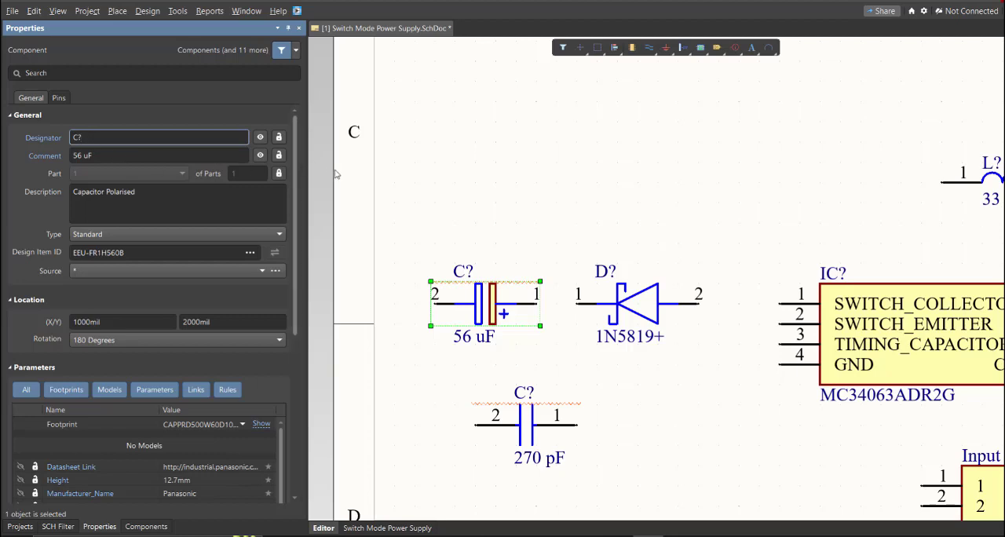
pyautogui.keyDown('ctrl'); pyautogui.scroll(-1, 498, 238); pyautogui.keyUp('ctrl')
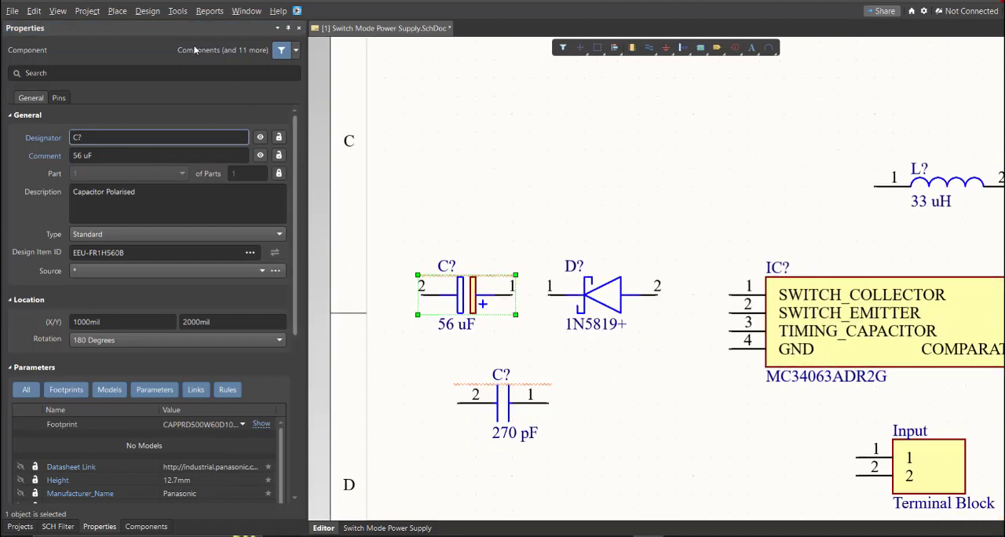
# Step: Start schematic annotation with Across Then Down order and generate the proposed designators for all components
pyautogui.click(177, 11)
pyautogui.moveTo(268, 158)
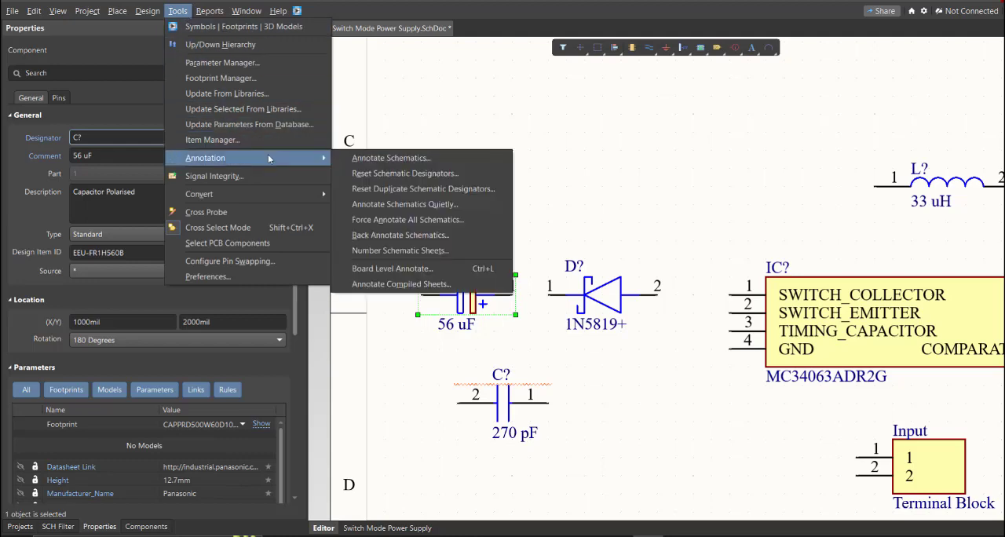
pyautogui.click(471, 157)
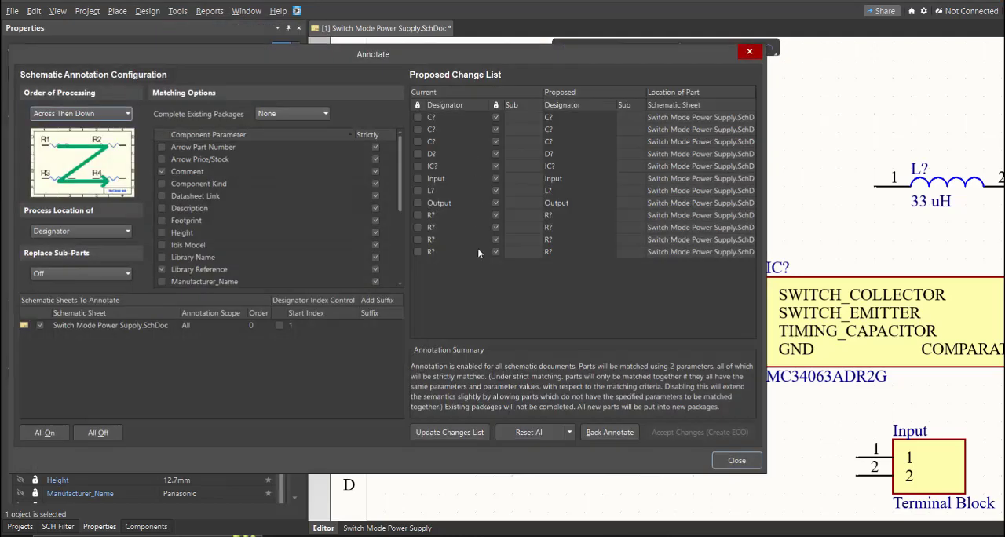
pyautogui.click(468, 432)
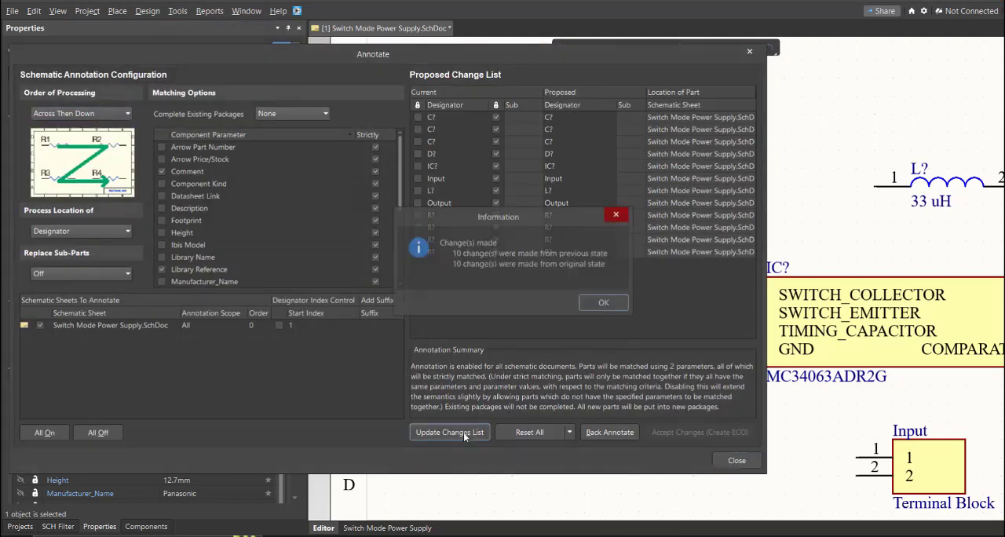
pyautogui.click(604, 304)
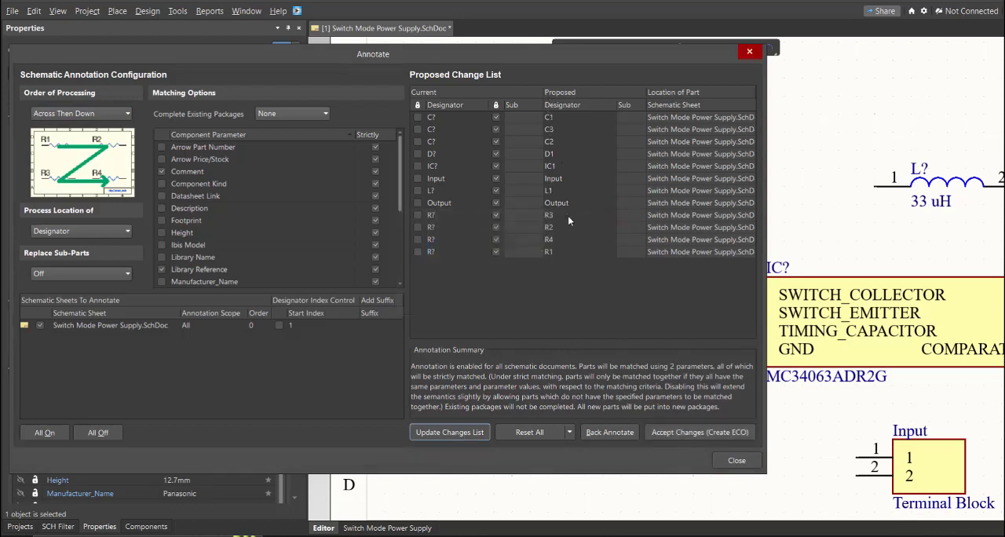
pyautogui.click(559, 168)
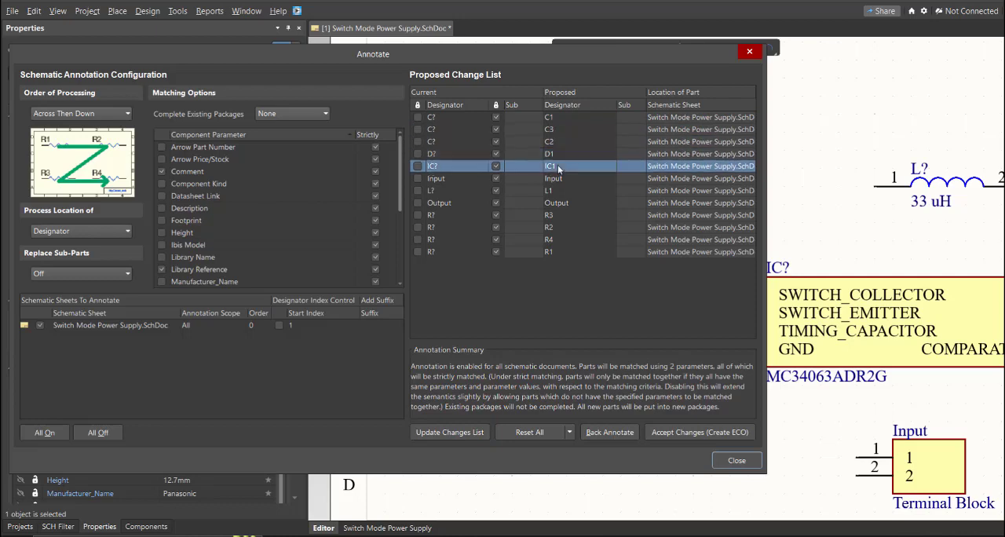
# Step: Accept the proposed designators, execute the engineering change order and close the annotation dialogs
pyautogui.click(688, 435)
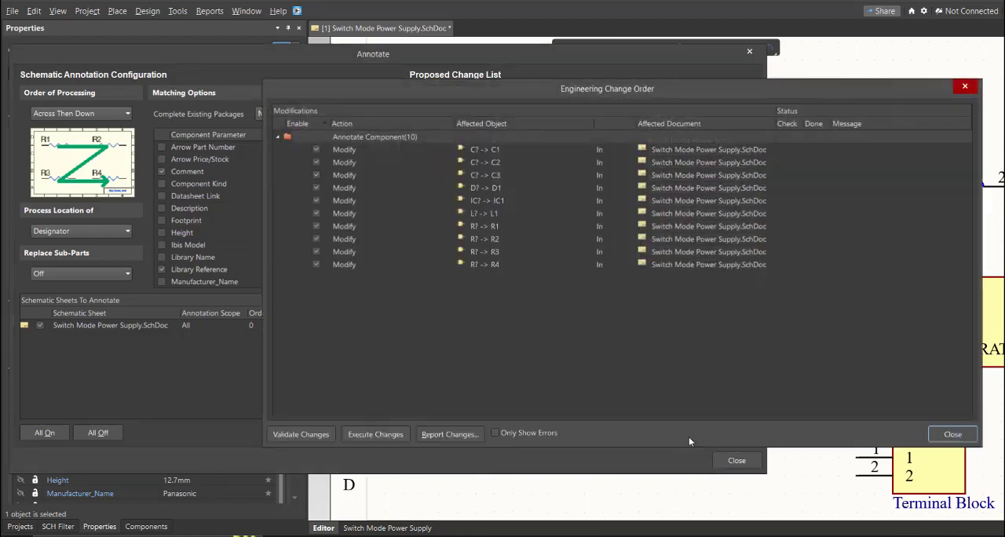
pyautogui.click(369, 434)
pyautogui.click(953, 435)
pyautogui.click(727, 465)
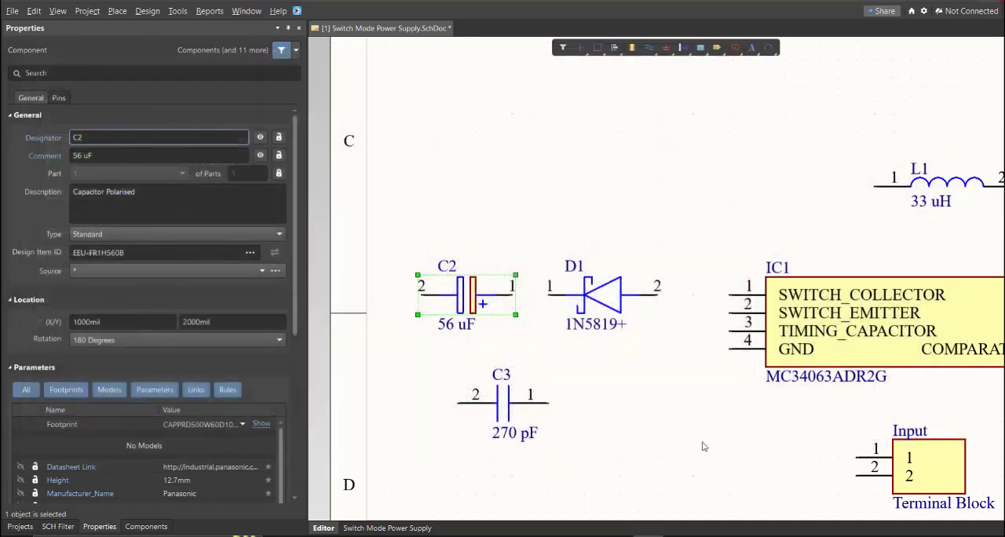
# Step: Inspect the new designators on the sheet by selecting the diode, the 270 pF capacitor and the MC34063ADR2G
pyautogui.click(611, 309)
pyautogui.click(502, 413)
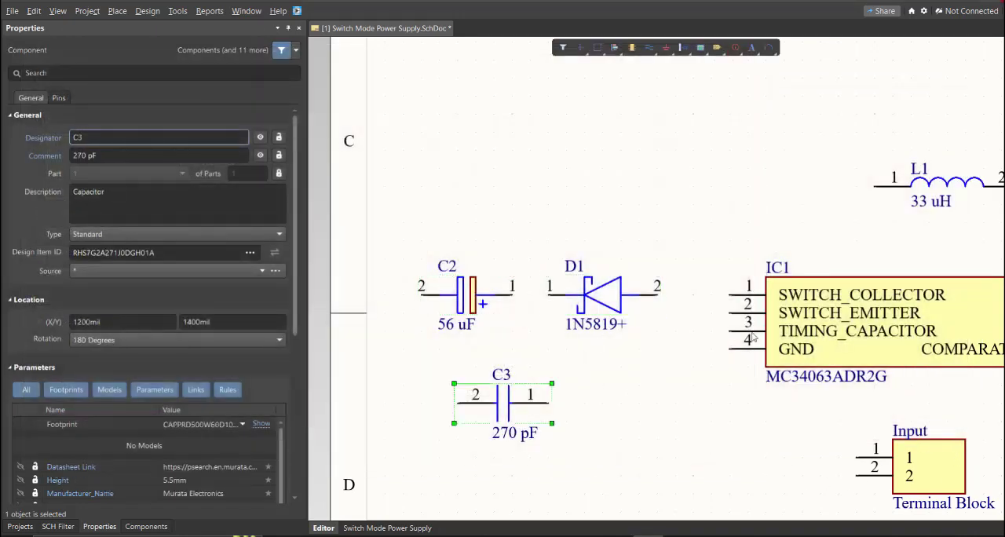
pyautogui.click(860, 316)
pyautogui.moveTo(950, 291); pyautogui.dragTo(588, 349, button='right')
pyautogui.keyDown('ctrl'); pyautogui.scroll(-4, 582, 319); pyautogui.keyUp('ctrl')
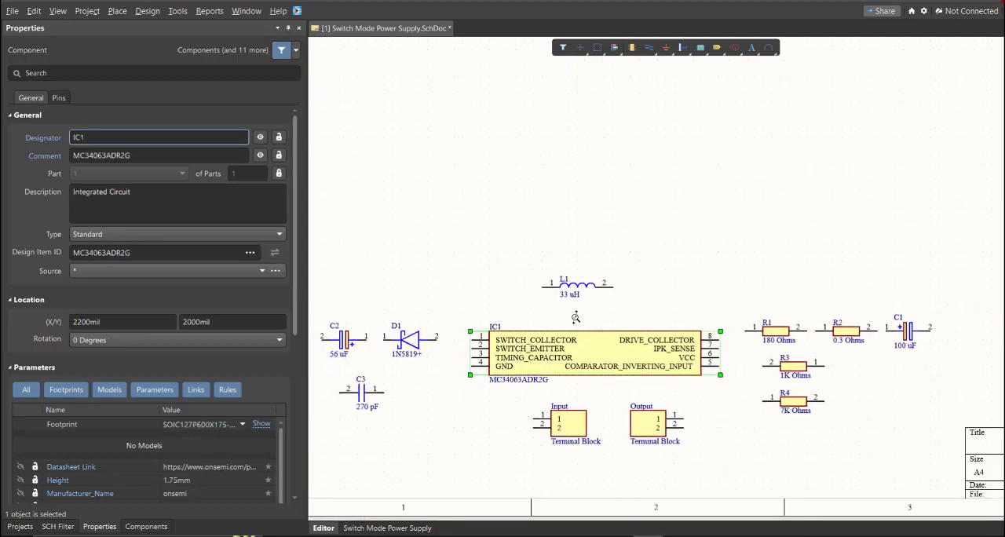
pyautogui.keyDown('ctrl'); pyautogui.scroll(2, 583, 346); pyautogui.keyUp('ctrl')
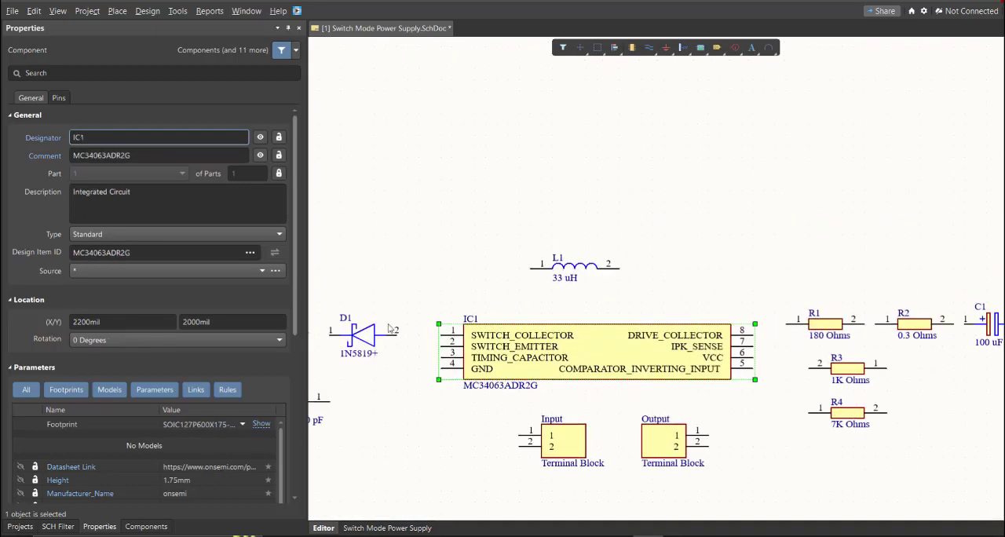
pyautogui.moveTo(400, 324); pyautogui.dragTo(494, 320, button='right')
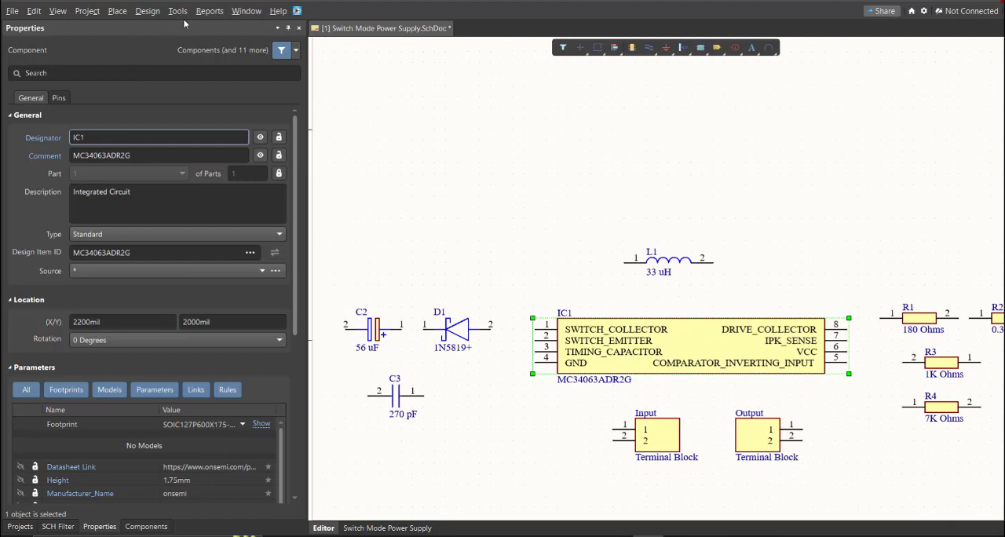
# Step: Wire pin 1 of the 56 uF capacitor C2 to pin 1 of diode D1
pyautogui.click(108, 15)
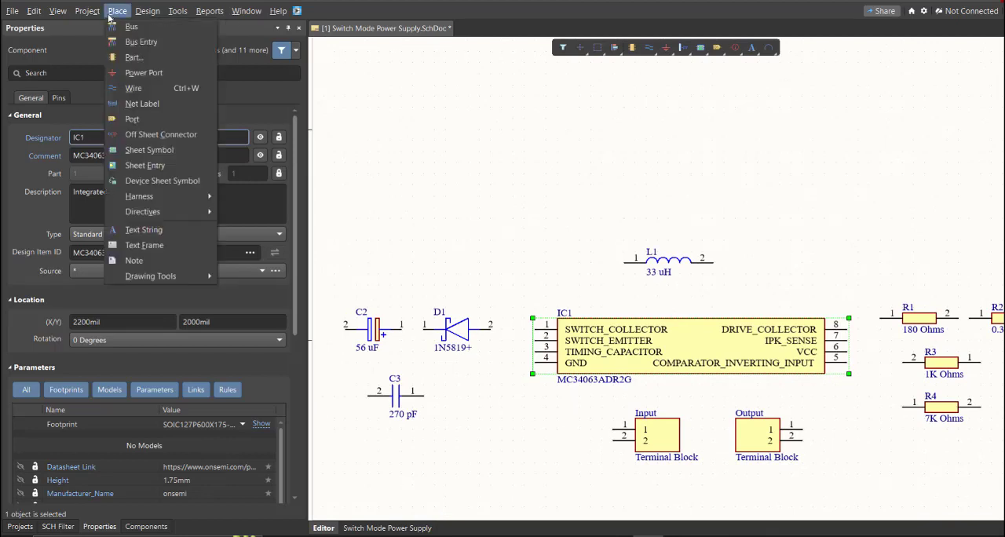
pyautogui.click(129, 88)
pyautogui.keyDown('ctrl'); pyautogui.scroll(2, 386, 355); pyautogui.keyUp('ctrl')
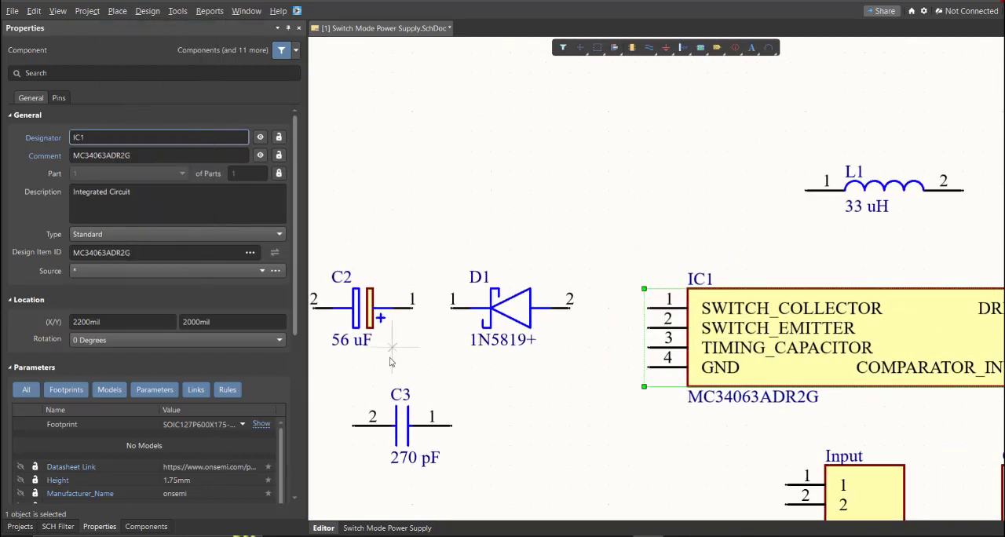
pyautogui.moveTo(421, 347); pyautogui.dragTo(545, 356, button='right')
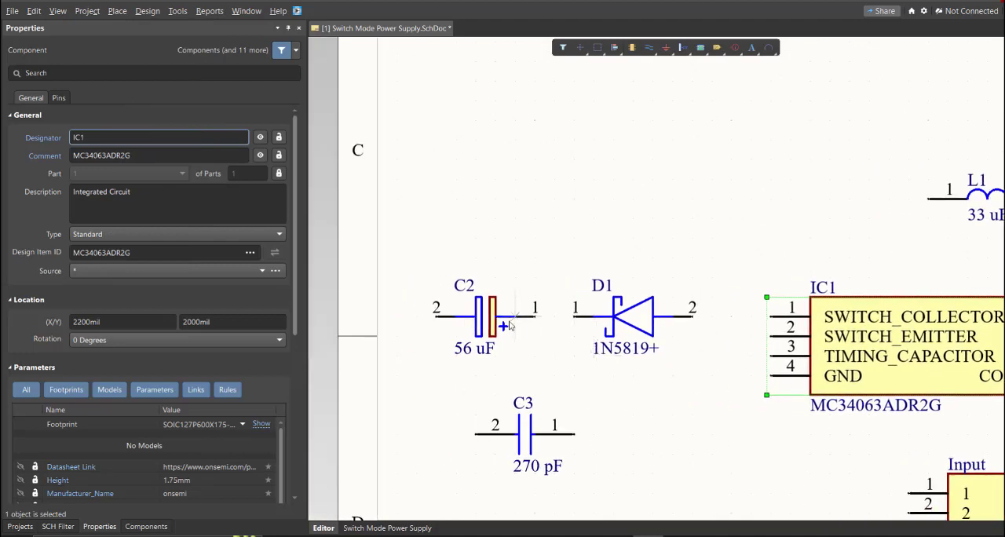
pyautogui.keyDown('ctrl'); pyautogui.scroll(2, 518, 328); pyautogui.keyUp('ctrl')
pyautogui.click(563, 318)
pyautogui.click(644, 317)
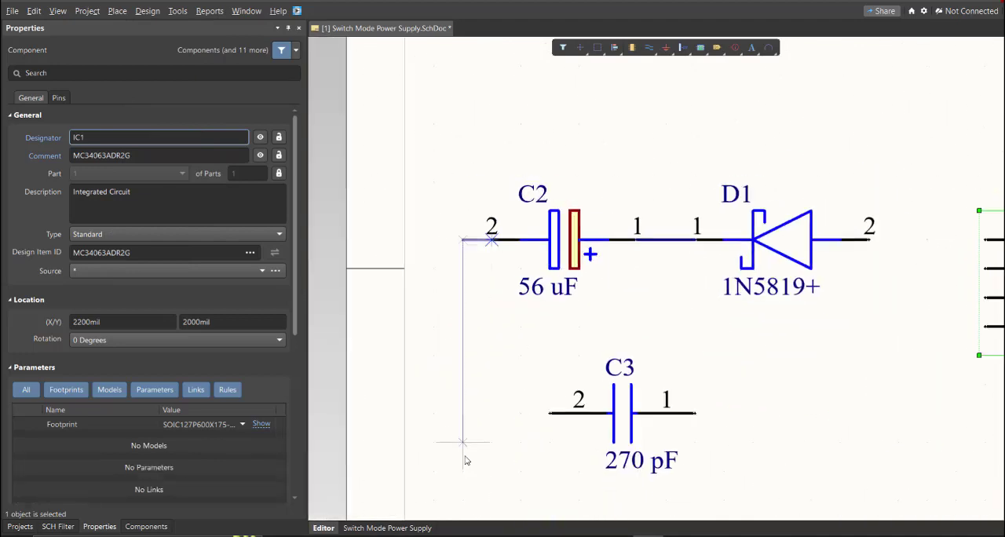
# Step: Wire C2 pin 2 to C3 pin 2, D1 to L1 and IC1 pin 1, and IC1 pins 2 and 4 to the C2–C3 line
pyautogui.keyDown('ctrl'); pyautogui.scroll(-3, 806, 316); pyautogui.keyUp('ctrl')
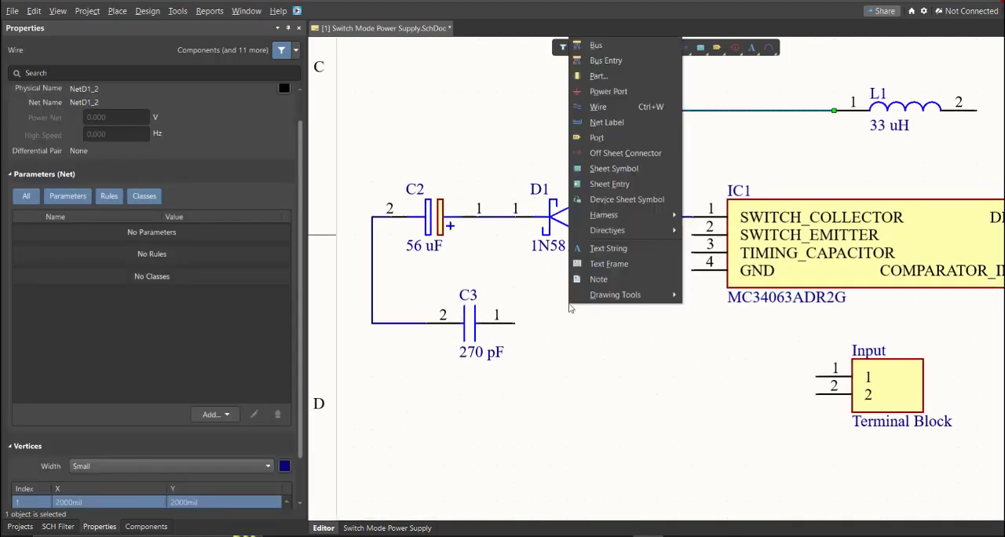
pyautogui.press('Escape')
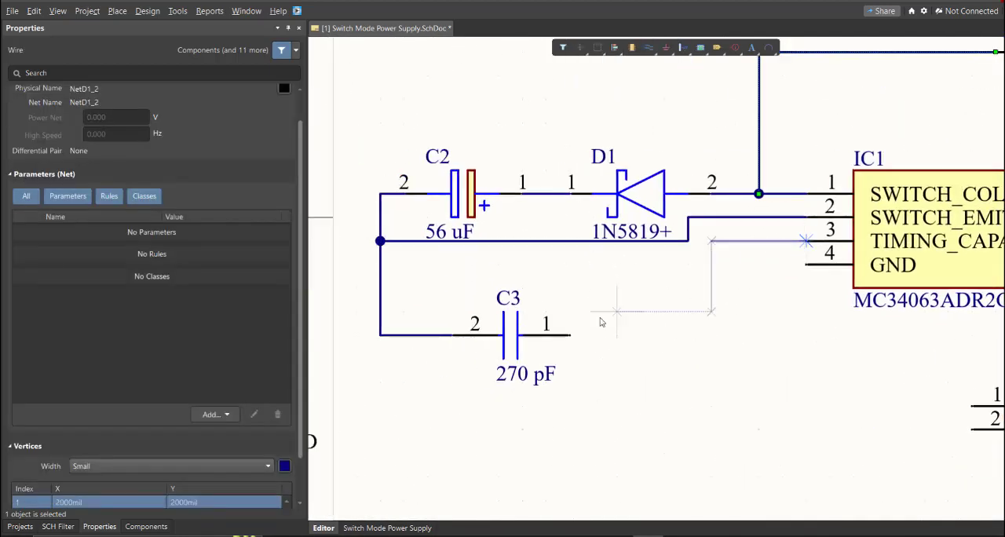
pyautogui.click(806, 266)
pyautogui.click(735, 407)
pyautogui.click(381, 335)
# Step: Wire IC1 pin 8 to R1 pin 1, and join L1 pin 2 and IC1 pin 7 to the node between R1 and R2
pyautogui.keyDown('ctrl'); pyautogui.scroll(-2, 846, 433); pyautogui.keyUp('ctrl')
pyautogui.moveTo(845, 433); pyautogui.dragTo(314, 422, button='right')
pyautogui.moveTo(803, 216); pyautogui.dragTo(706, 223, button='right')
pyautogui.click(661, 254)
pyautogui.click(712, 236)
pyautogui.click(454, 150)
pyautogui.moveTo(840, 228); pyautogui.dragTo(767, 233, button='right')
pyautogui.click(776, 242)
pyautogui.click(760, 242)
pyautogui.click(588, 276)
pyautogui.click(777, 242)
# Step: Wire IC1's COMPARATOR_INVERTING_INPUT pin 5 to R3 pin 2 and branch it to R4 pin 1
pyautogui.moveTo(609, 285); pyautogui.dragTo(528, 254, button='right')
pyautogui.click(506, 280)
pyautogui.click(592, 281)
pyautogui.click(592, 349)
pyautogui.click(558, 280)
# Step: Wire R3 pin 1 to C1 pin 2 and C1 pin 1 to R2 pin 2, ending the wire placement
pyautogui.moveTo(731, 317); pyautogui.dragTo(588, 328, button='right')
pyautogui.click(571, 290)
pyautogui.click(812, 290)
pyautogui.click(779, 222)
pyautogui.click(691, 223)
pyautogui.click(674, 222)
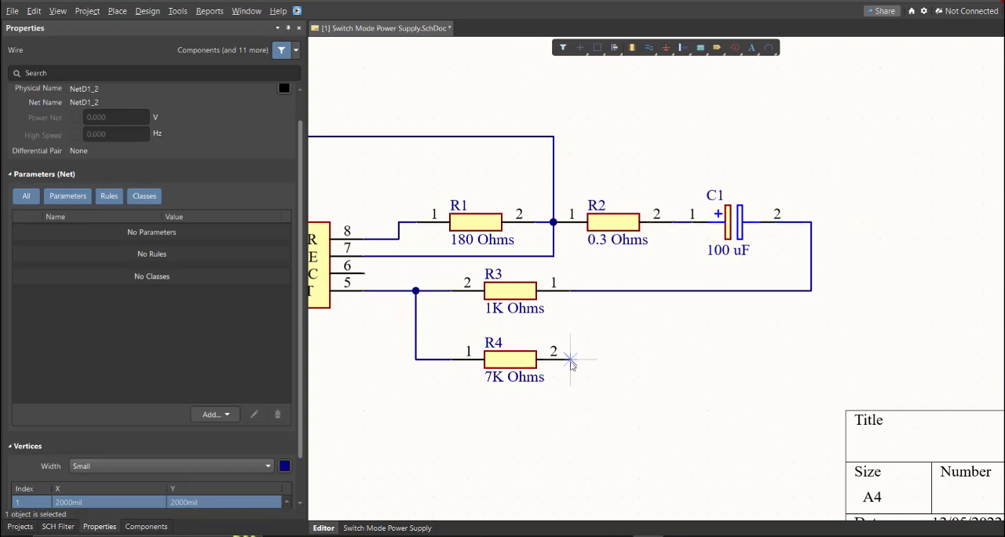
pyautogui.rightClick(571, 360)
# Step: Switch the schematic sheet's units to mm and its page formatting to Custom
pyautogui.moveTo(345, 314); pyautogui.dragTo(662, 314, button='right')
pyautogui.keyDown('ctrl'); pyautogui.scroll(-1, 662, 314); pyautogui.keyUp('ctrl')
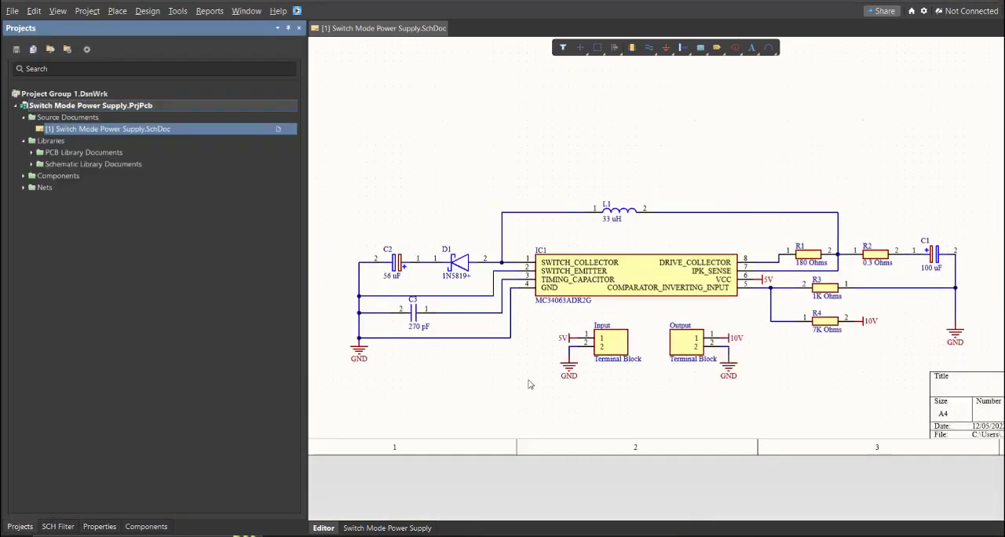
pyautogui.keyDown('ctrl'); pyautogui.scroll(-3, 553, 386); pyautogui.keyUp('ctrl')
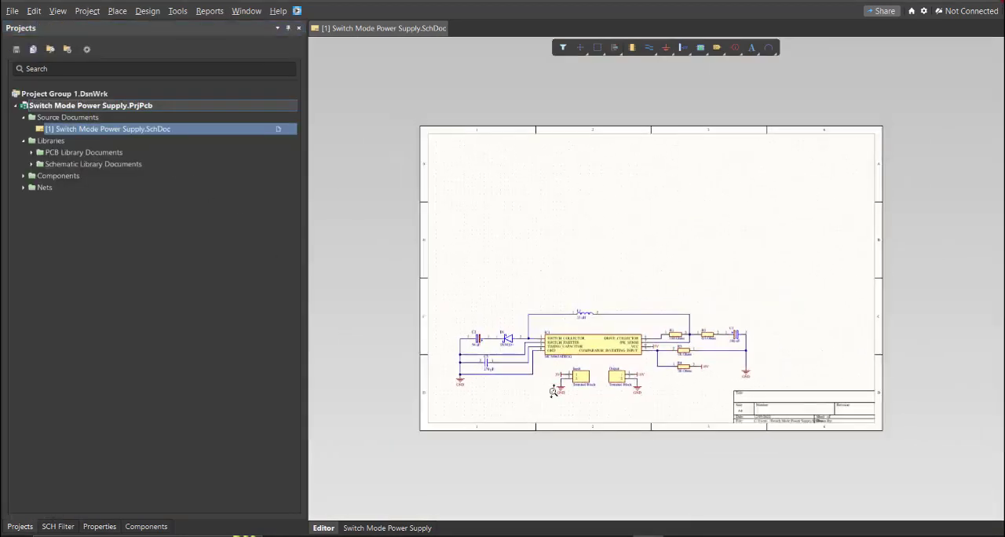
pyautogui.keyDown('ctrl'); pyautogui.scroll(1, 553, 392); pyautogui.keyUp('ctrl')
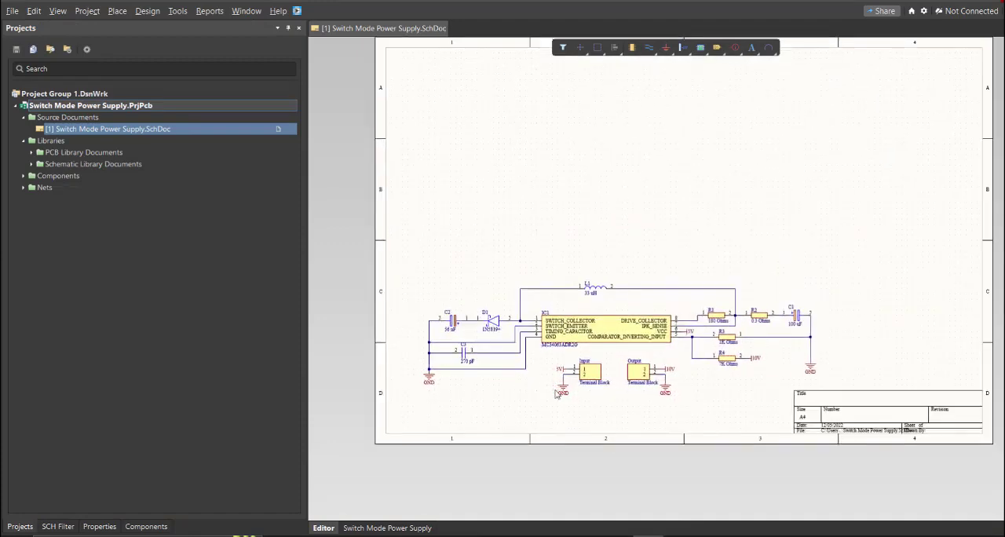
pyautogui.moveTo(591, 372); pyautogui.dragTo(574, 380, button='right')
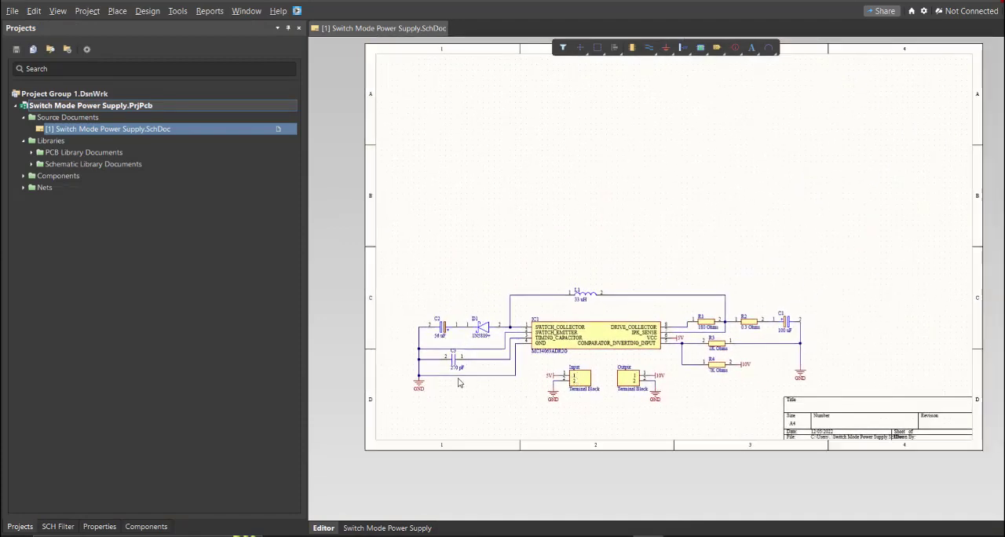
pyautogui.click(100, 527)
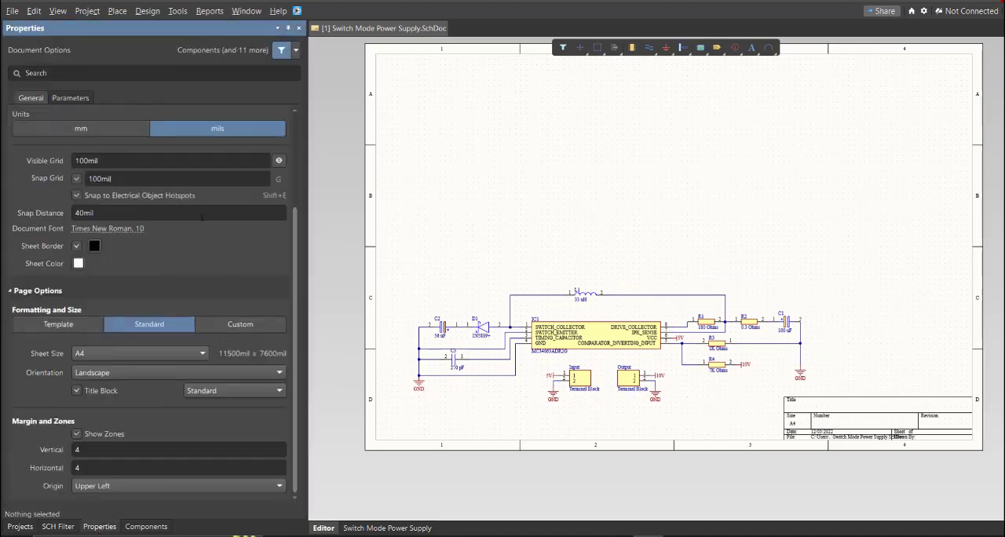
pyautogui.click(123, 134)
pyautogui.click(223, 330)
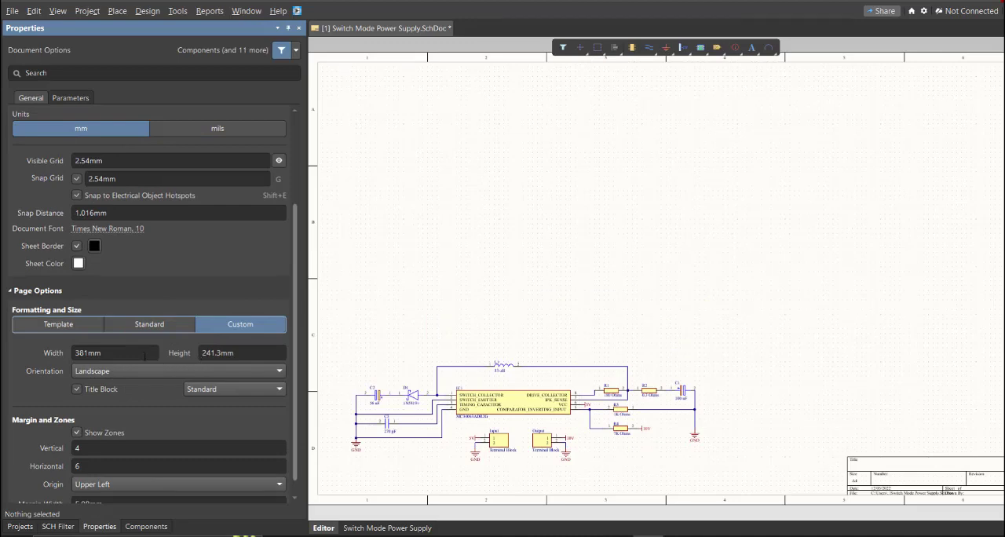
# Step: Set the custom sheet size to 250 mm wide and 100 mm high
pyautogui.click(144, 355)
pyautogui.press('Tab')
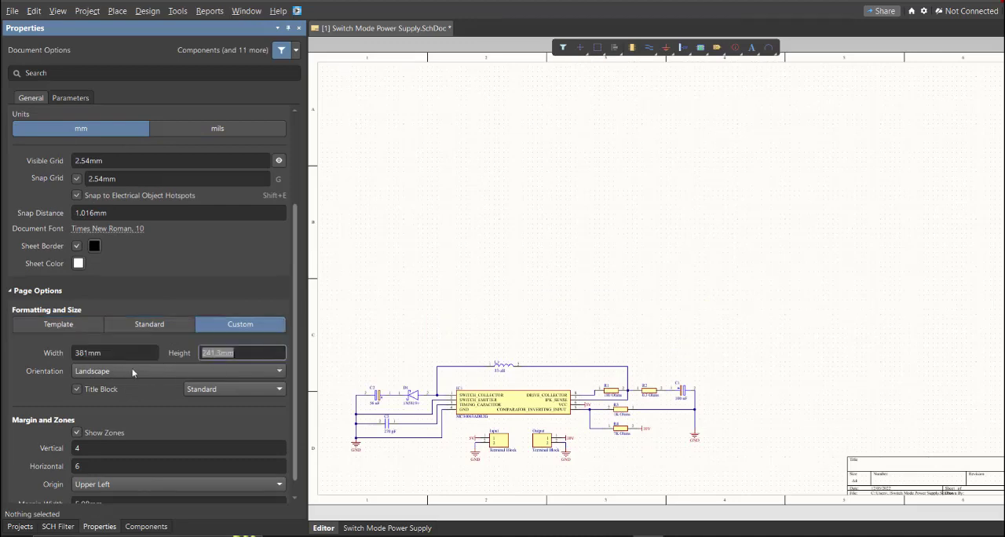
pyautogui.click(120, 354)
pyautogui.write('250')
pyautogui.press('Tab')
pyautogui.write('1')
pyautogui.press('Return')
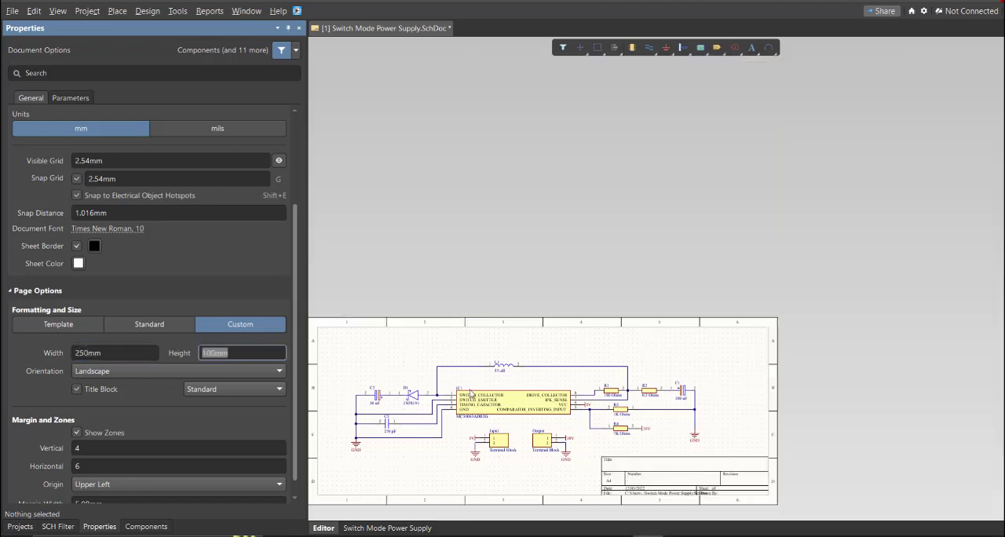
# Step: Set the sheet's margin zones to 2 vertical and 4 horizontal
pyautogui.click(201, 446)
pyautogui.write('2')
pyautogui.click(195, 466)
pyautogui.write('4')
pyautogui.press('Return')
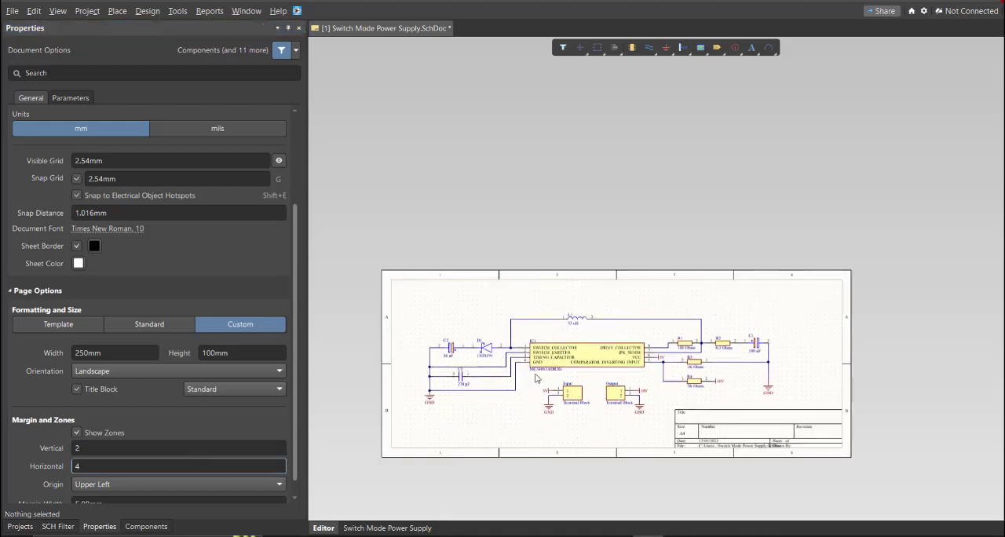
# Step: Select the whole circuit and move it slightly up and to the right on the resized sheet
pyautogui.hotkey('ctrl', 'a')
pyautogui.moveTo(612, 395); pyautogui.dragTo(631, 381)
pyautogui.click(563, 422)
pyautogui.moveTo(563, 423); pyautogui.dragTo(563, 420, button='right')
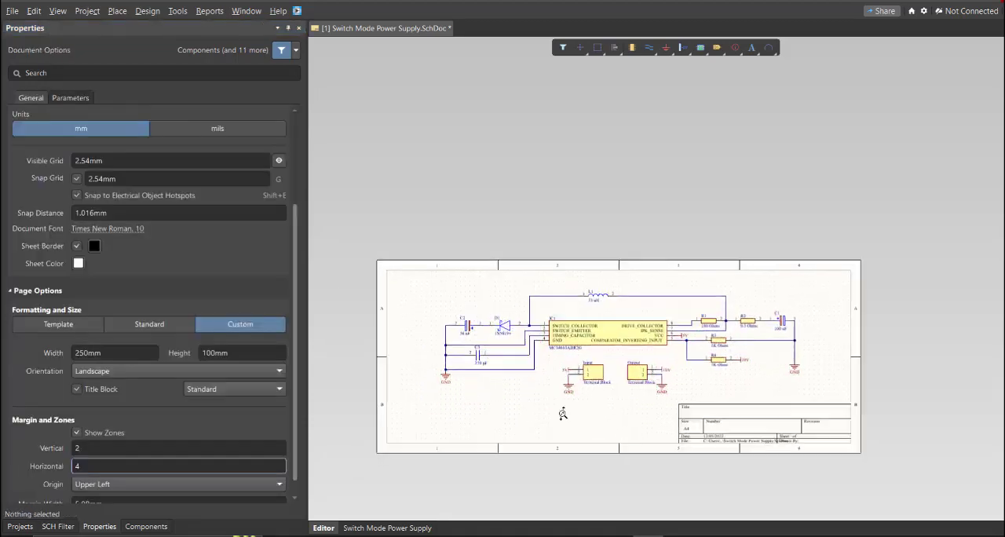
pyautogui.keyDown('ctrl'); pyautogui.scroll(3, 563, 420); pyautogui.keyUp('ctrl')
# Step: Validate the PCB project Switch Mode Power Supply.PrjPcb
pyautogui.click(20, 527)
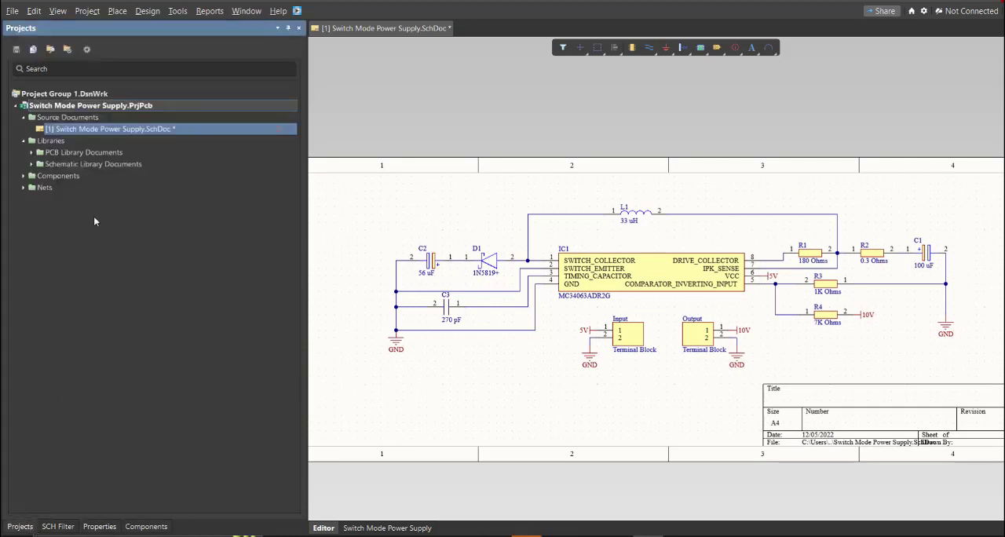
pyautogui.rightClick(219, 110)
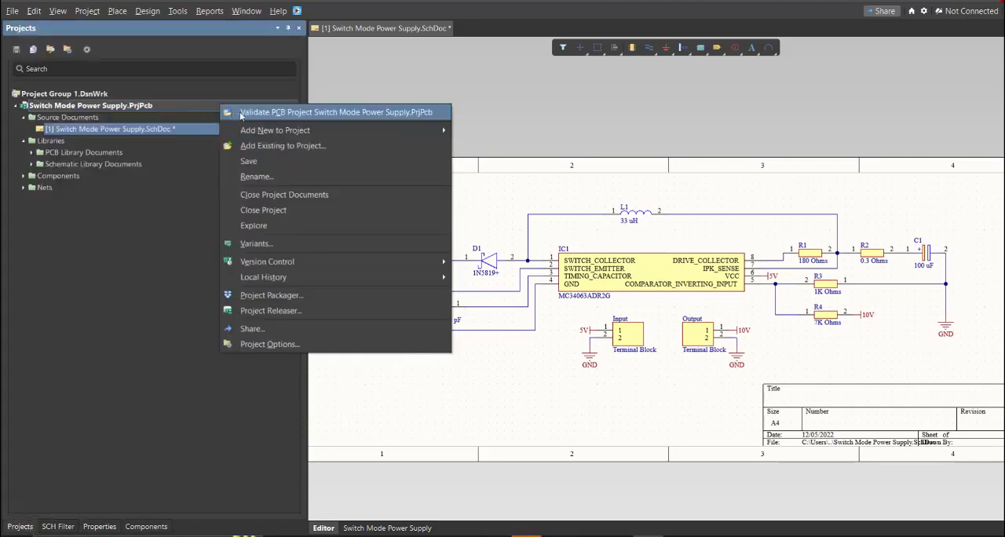
pyautogui.click(241, 112)
pyautogui.moveTo(419, 432); pyautogui.dragTo(419, 417, button='right')
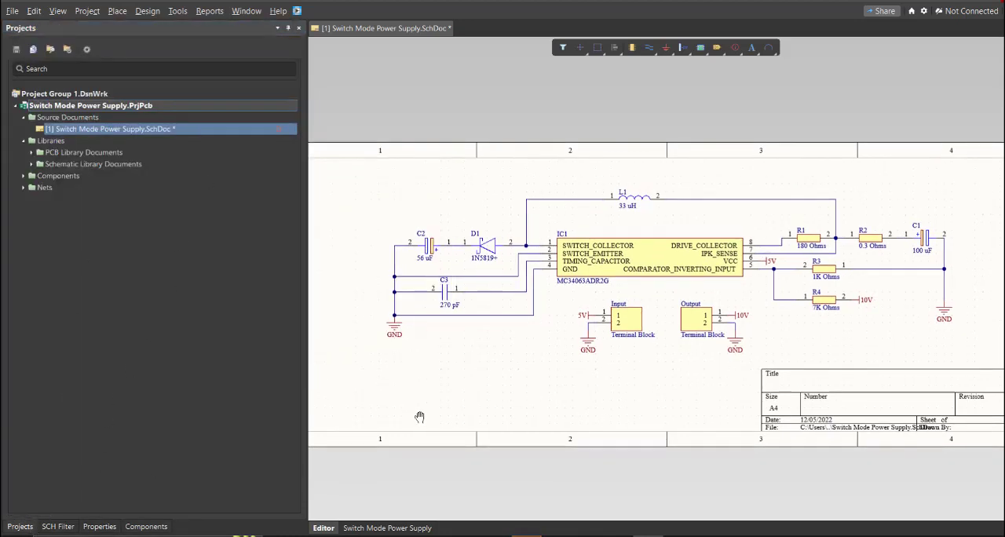
# Step: Open the project's Messages and widen the list temporarily to read the compile results
pyautogui.press('k')
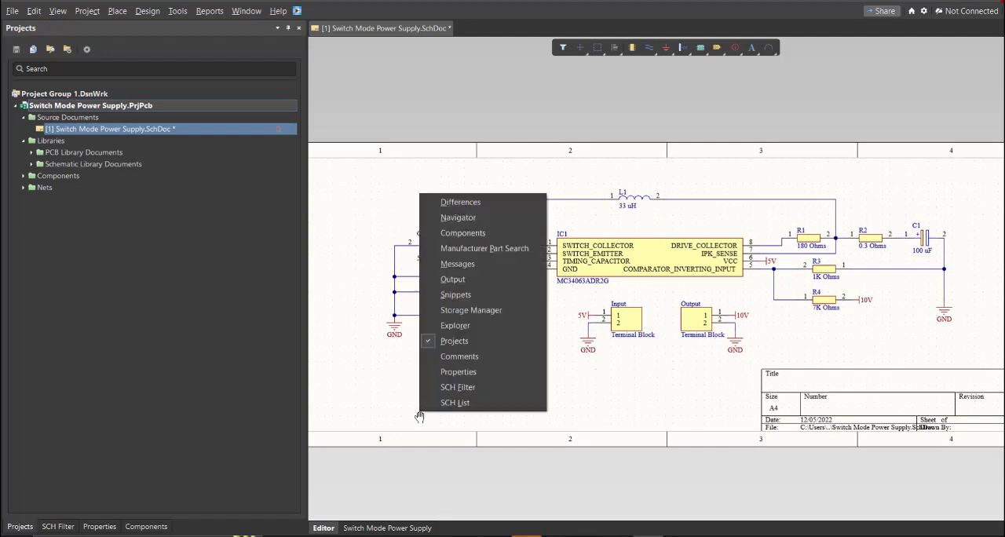
pyautogui.click(467, 264)
pyautogui.moveTo(307, 103); pyautogui.dragTo(432, 87)
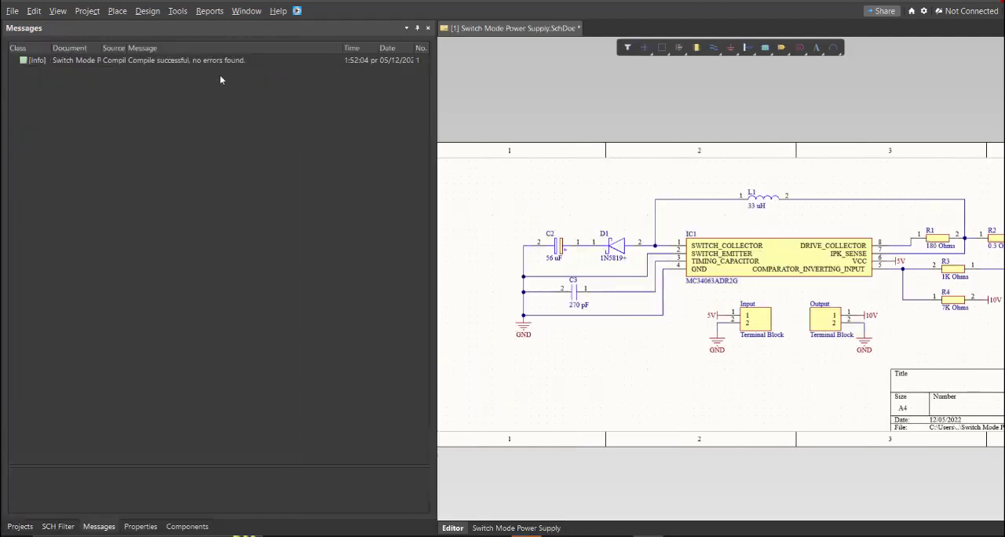
pyautogui.moveTo(434, 139); pyautogui.dragTo(306, 140)
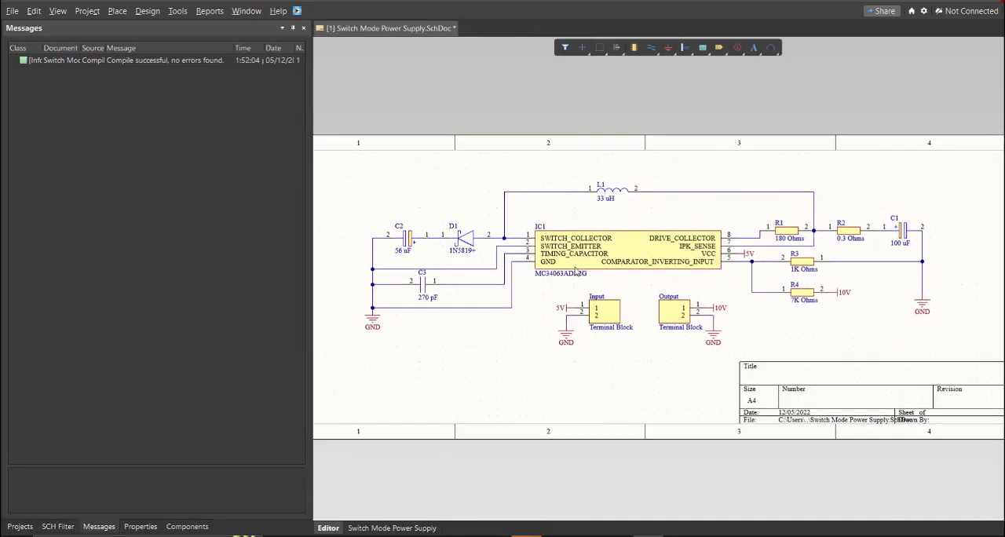
# Step: Save the schematic and add a new PCB document to the project
pyautogui.hotkey('ctrl', 's')
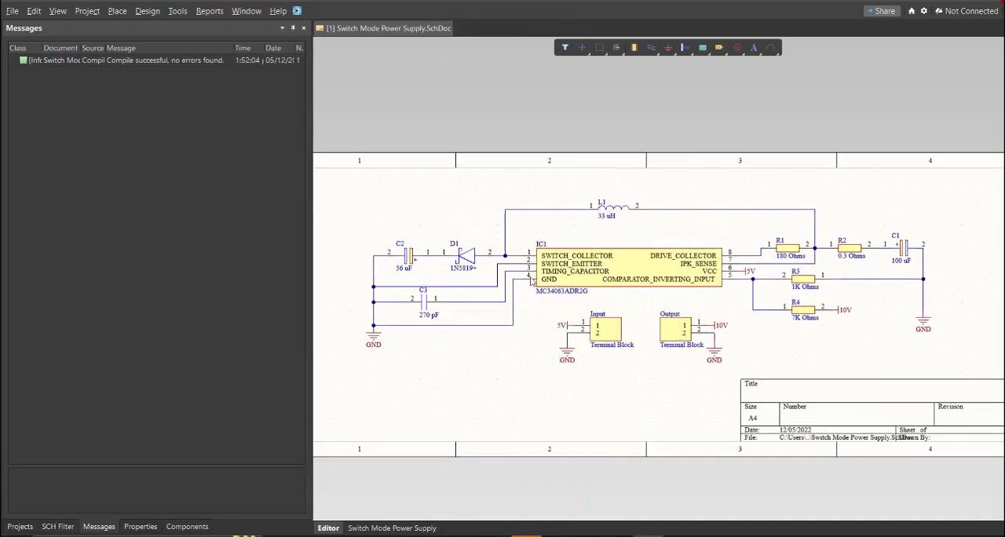
pyautogui.click(12, 527)
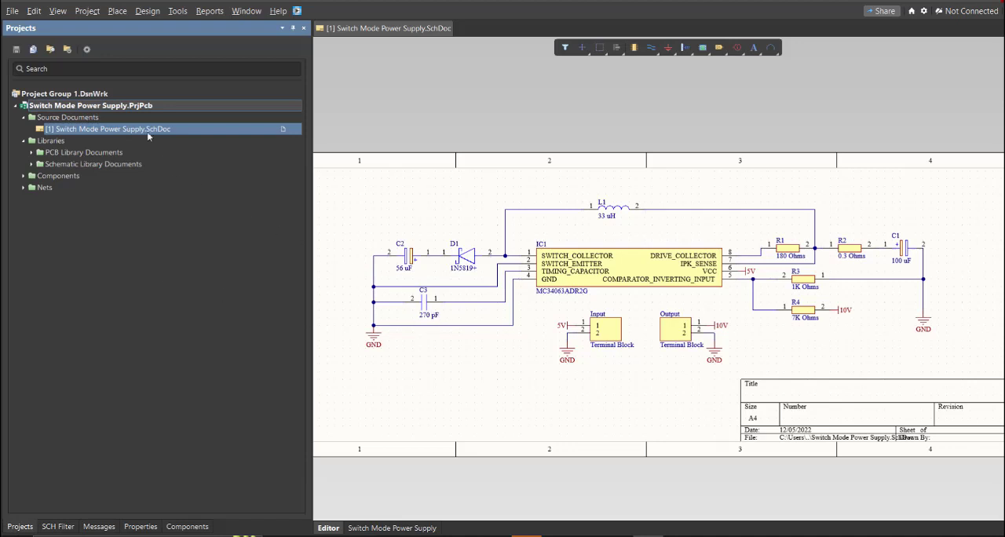
pyautogui.click(12, 11)
pyautogui.moveTo(52, 41)
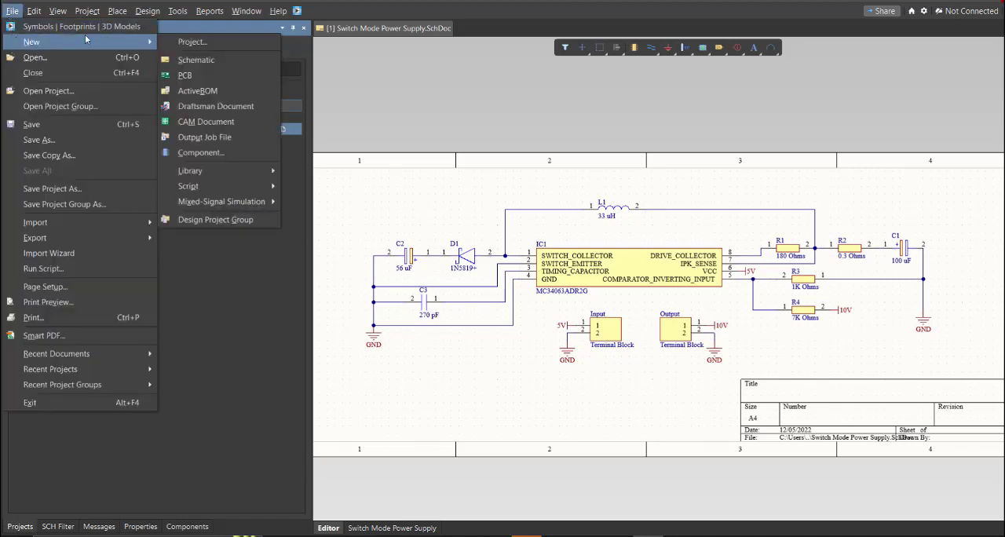
pyautogui.click(220, 76)
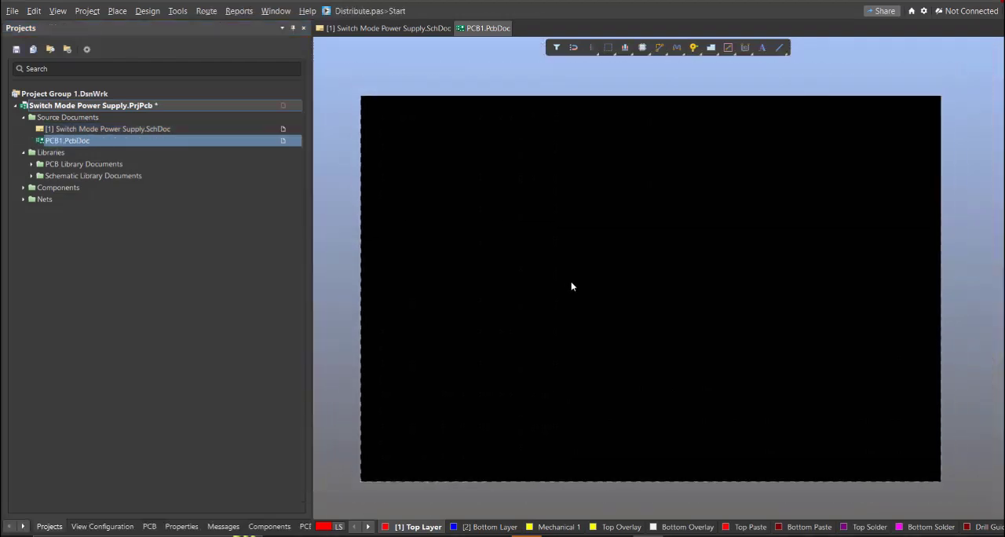
# Step: Save the new PCB document as Switch Mode Power Supply in the project folder
pyautogui.hotkey('ctrl', 's')
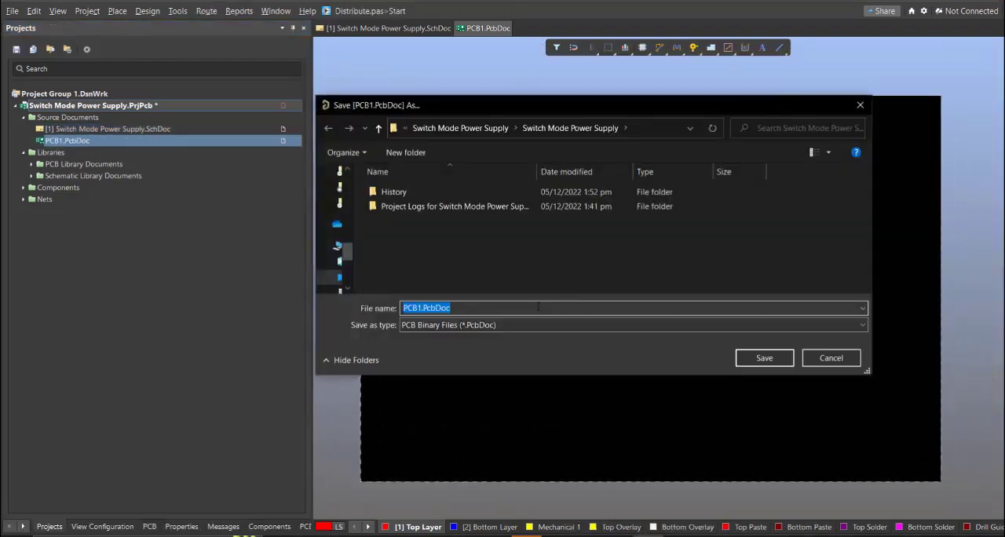
pyautogui.write('s')
pyautogui.press('Return')
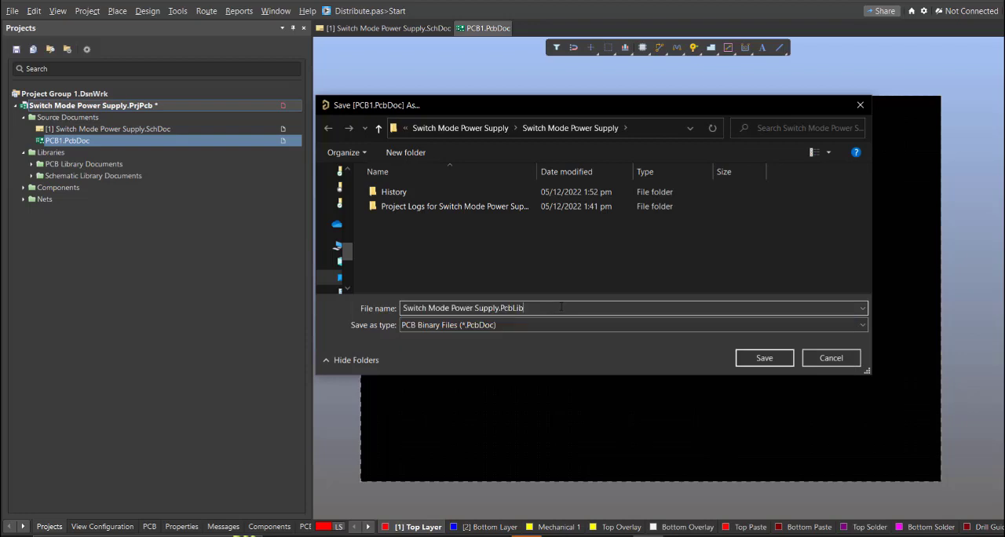
pyautogui.press('BackSpace')
pyautogui.press('BackSpace')
pyautogui.press('BackSpace')
pyautogui.press('BackSpace')
pyautogui.press('BackSpace')
pyautogui.press('BackSpace')
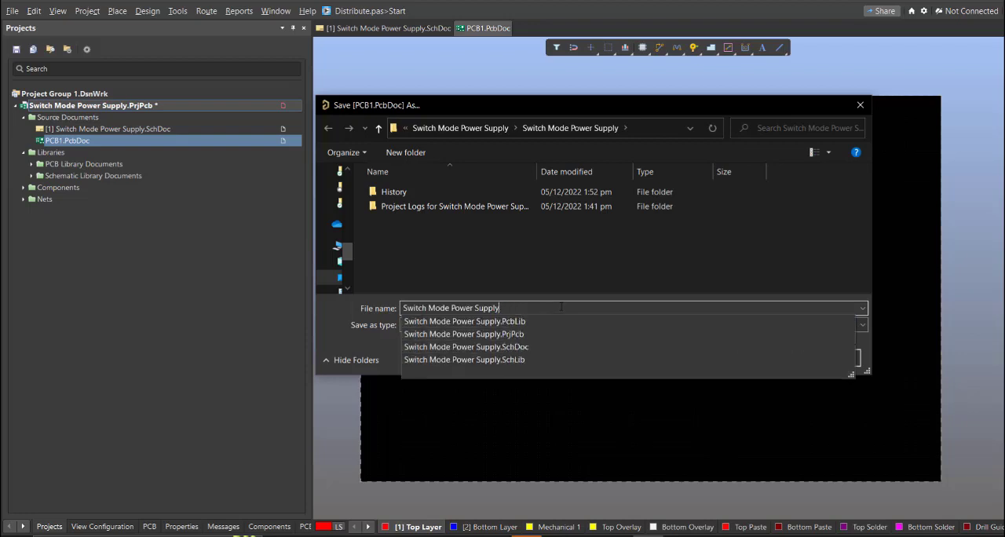
pyautogui.press('Escape')
pyautogui.click(750, 358)
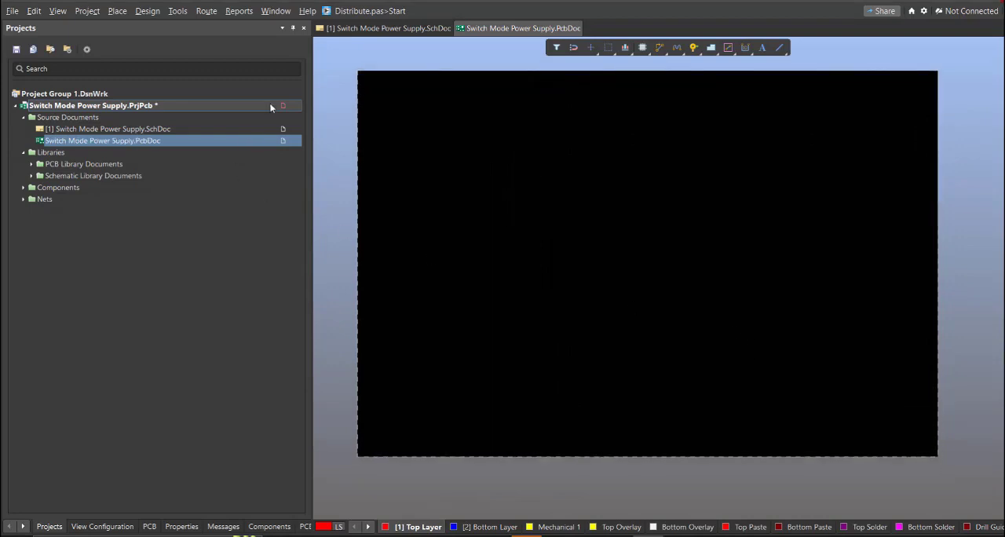
# Step: Save the Switch Mode Power Supply.PrjPcb project
pyautogui.rightClick(271, 108)
pyautogui.click(290, 161)
pyautogui.moveTo(640, 279); pyautogui.dragTo(642, 287, button='right')
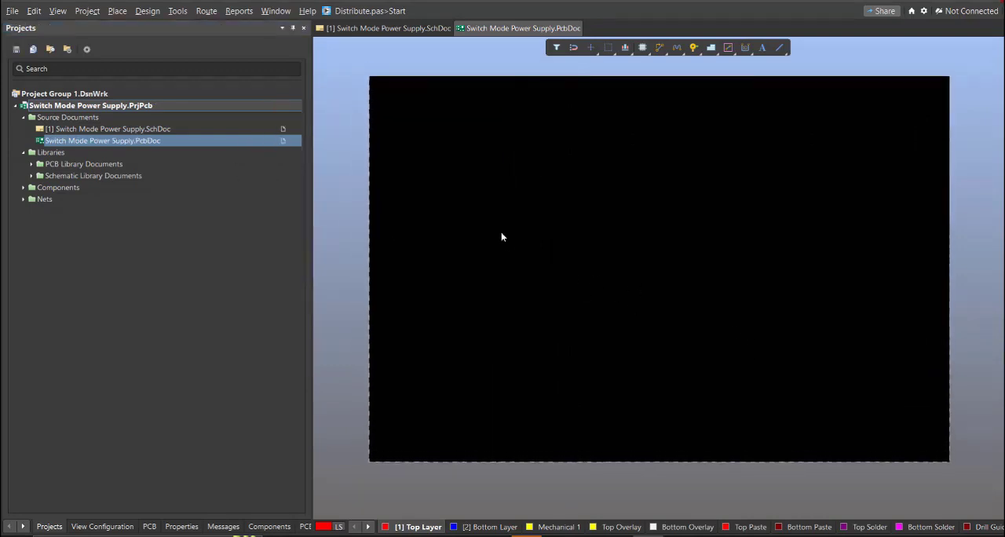
# Step: From the schematic, generate the engineering change order for Switch Mode Power Supply.PcbDoc and review its component, net, class and room additions
pyautogui.click(407, 28)
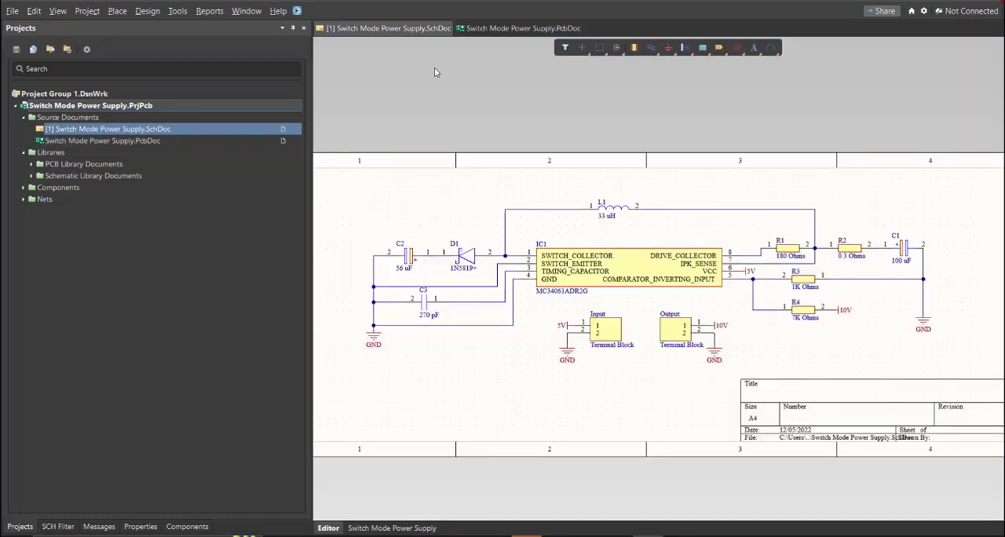
pyautogui.keyDown('ctrl'); pyautogui.scroll(-1, 530, 258); pyautogui.keyUp('ctrl')
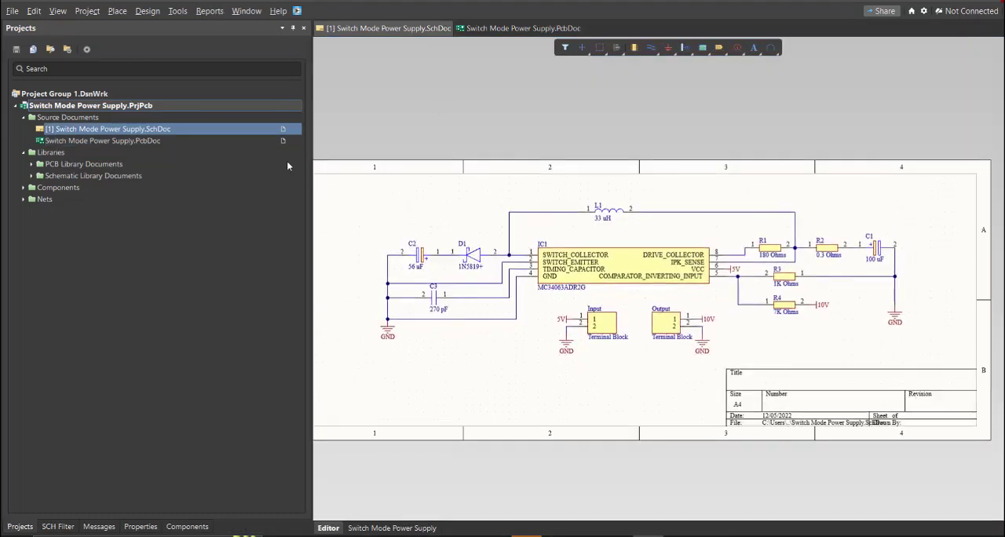
pyautogui.click(147, 10)
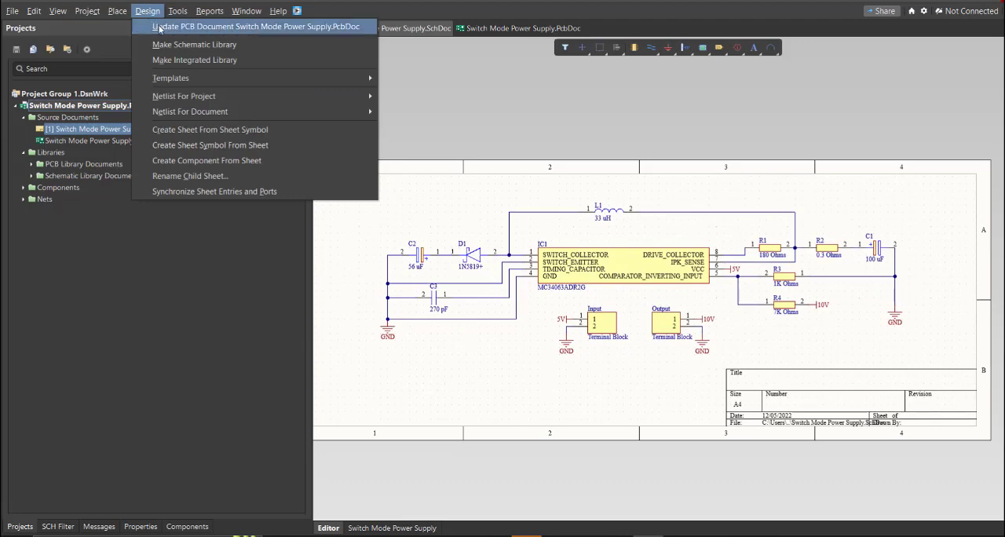
pyautogui.click(161, 27)
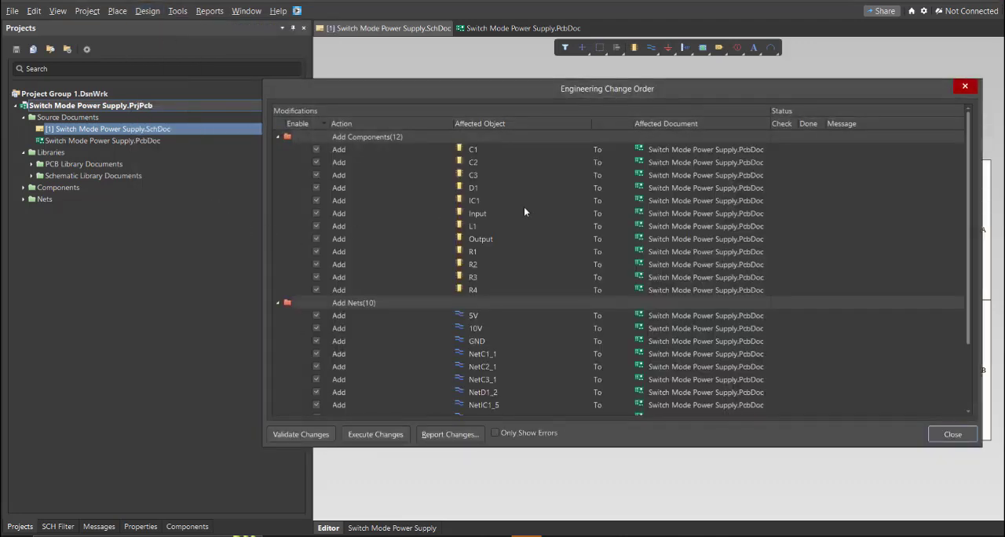
pyautogui.click(488, 149)
pyautogui.click(477, 201)
pyautogui.click(476, 227)
pyautogui.click(483, 289)
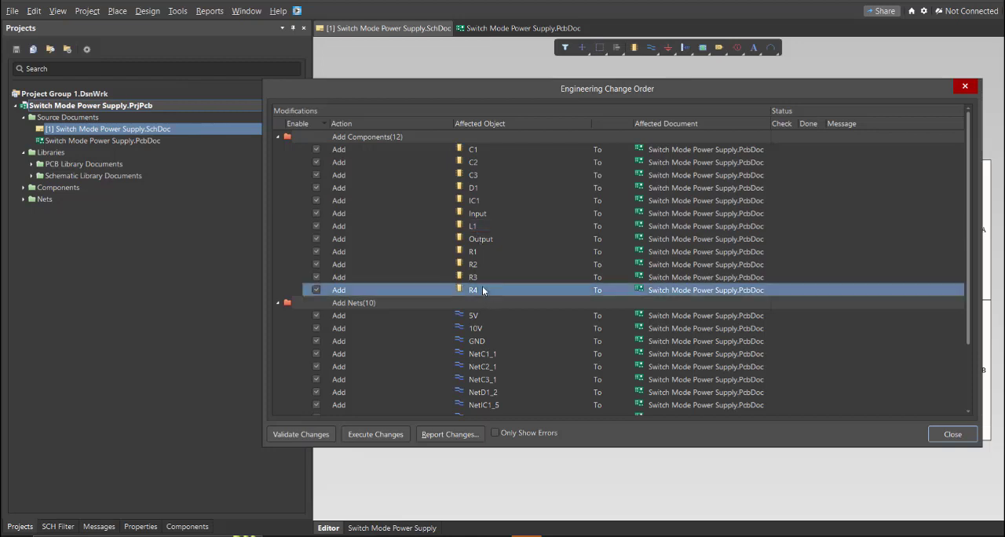
pyautogui.scroll(-2, 478, 279)
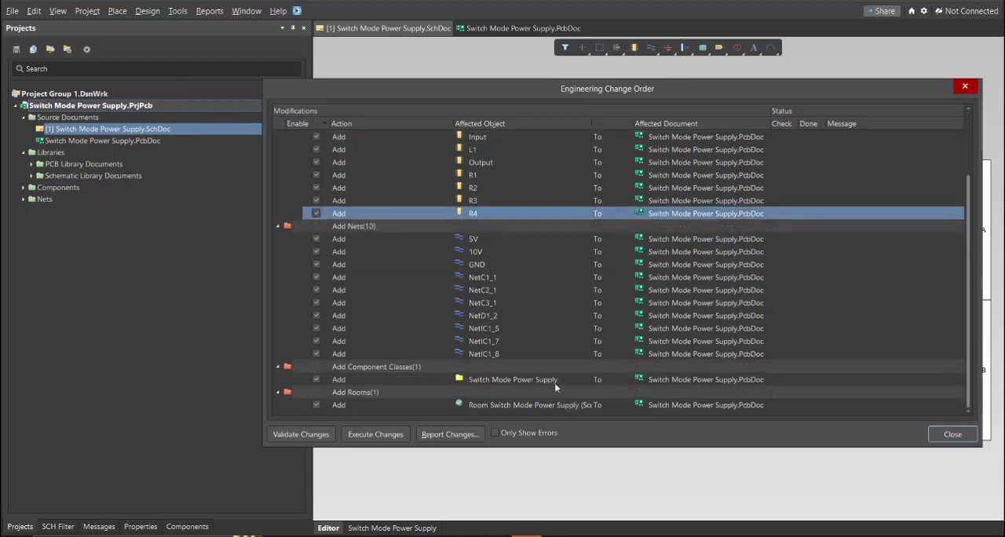
# Step: Validate and execute the engineering changes, and close the change order
pyautogui.click(322, 435)
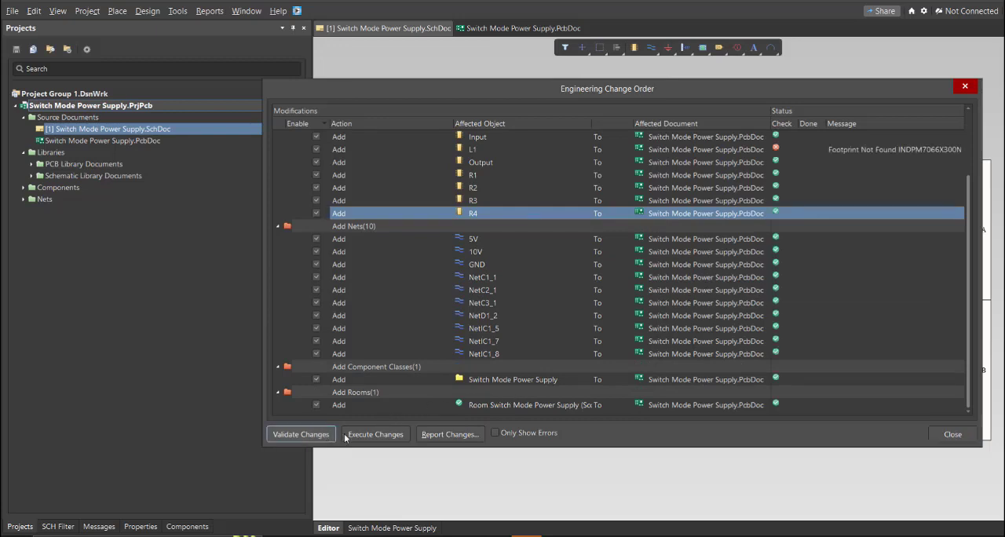
pyautogui.click(374, 435)
pyautogui.click(952, 435)
# Step: Move the imported capacitors, resistors, diode and Input and Output terminal blocks from the room onto the board area
pyautogui.keyDown('ctrl'); pyautogui.scroll(-3, 828, 402); pyautogui.keyUp('ctrl')
pyautogui.moveTo(789, 396); pyautogui.dragTo(493, 398)
pyautogui.moveTo(864, 392); pyautogui.dragTo(589, 401)
pyautogui.moveTo(901, 391); pyautogui.dragTo(512, 374)
pyautogui.moveTo(941, 390); pyautogui.dragTo(559, 355)
pyautogui.moveTo(922, 411); pyautogui.dragTo(479, 363)
pyautogui.moveTo(882, 385); pyautogui.dragTo(498, 330)
pyautogui.moveTo(961, 385); pyautogui.dragTo(511, 324)
pyautogui.moveTo(972, 385); pyautogui.dragTo(565, 298)
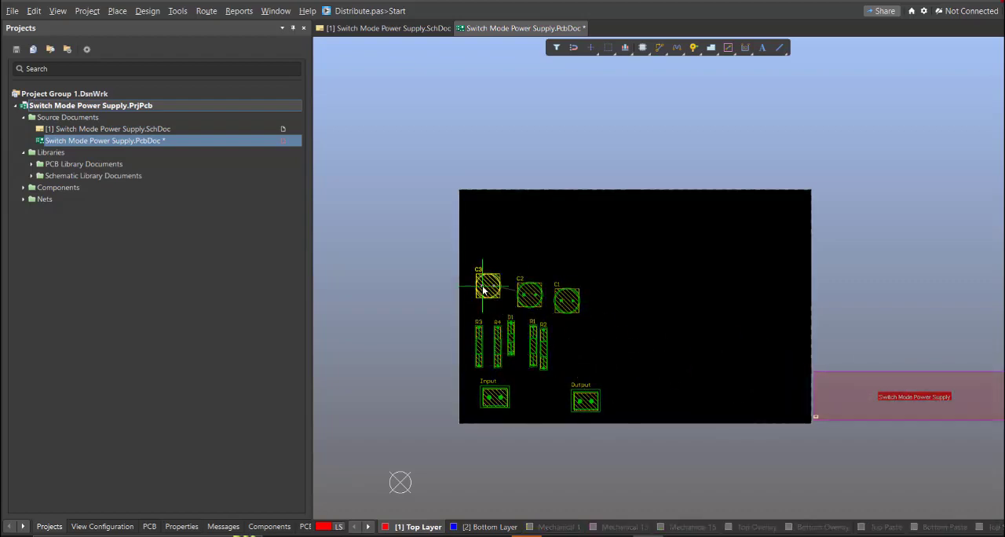
pyautogui.moveTo(493, 319); pyautogui.dragTo(550, 385)
pyautogui.hotkey('ctrl', 'a')
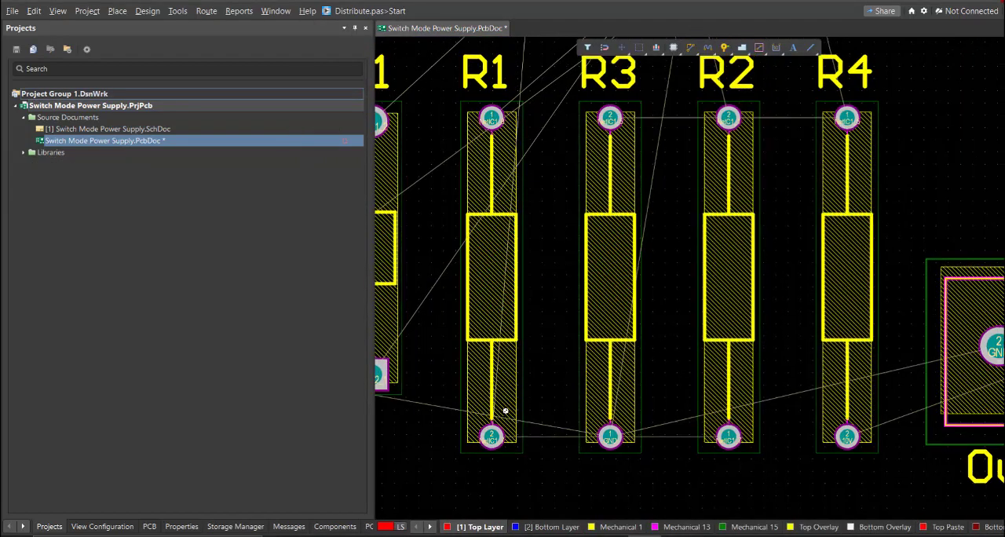
# Step: Delete the Switch Mode Power Supply room beside the board
pyautogui.keyDown('ctrl'); pyautogui.scroll(-5, 505, 411); pyautogui.keyUp('ctrl')
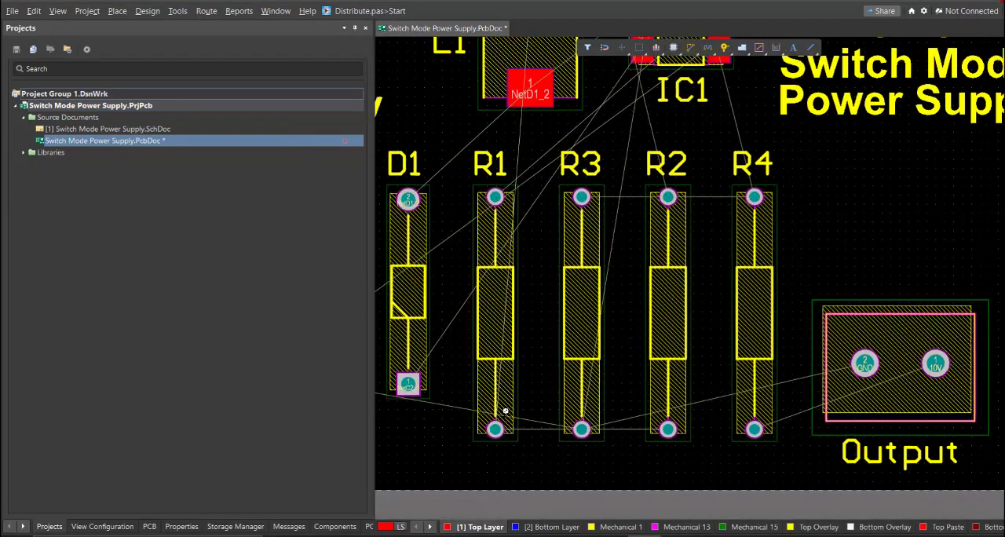
pyautogui.keyDown('ctrl'); pyautogui.scroll(-6, 499, 405); pyautogui.keyUp('ctrl')
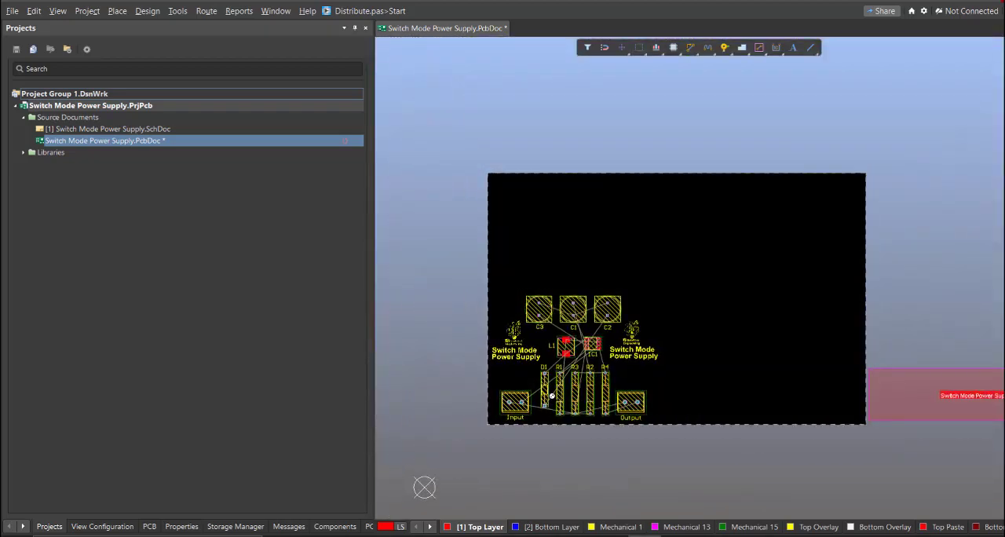
pyautogui.keyDown('ctrl'); pyautogui.scroll(1, 552, 396); pyautogui.keyUp('ctrl')
pyautogui.moveTo(827, 428); pyautogui.dragTo(731, 415, button='right')
pyautogui.click(823, 383)
pyautogui.moveTo(730, 362); pyautogui.dragTo(742, 370, button='right')
pyautogui.press('Delete')
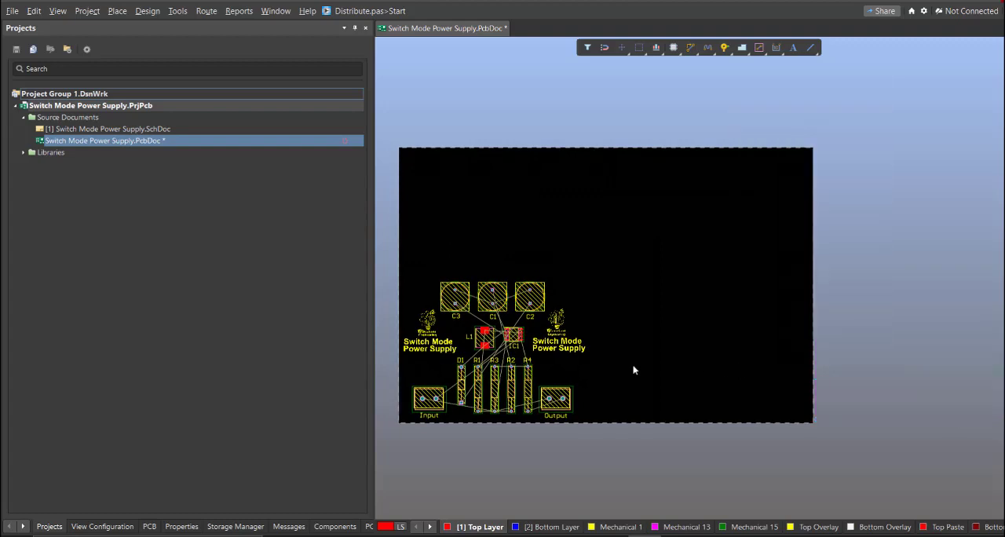
# Step: Edit the board shape in the 3D or planning view so its edges fit closely around the placed components and logos
pyautogui.press('3')
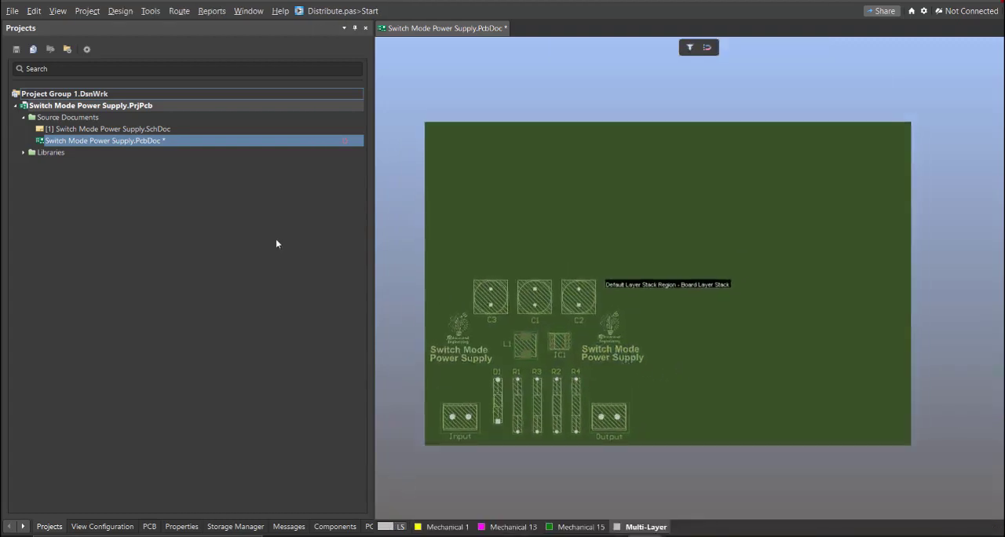
pyautogui.click(120, 11)
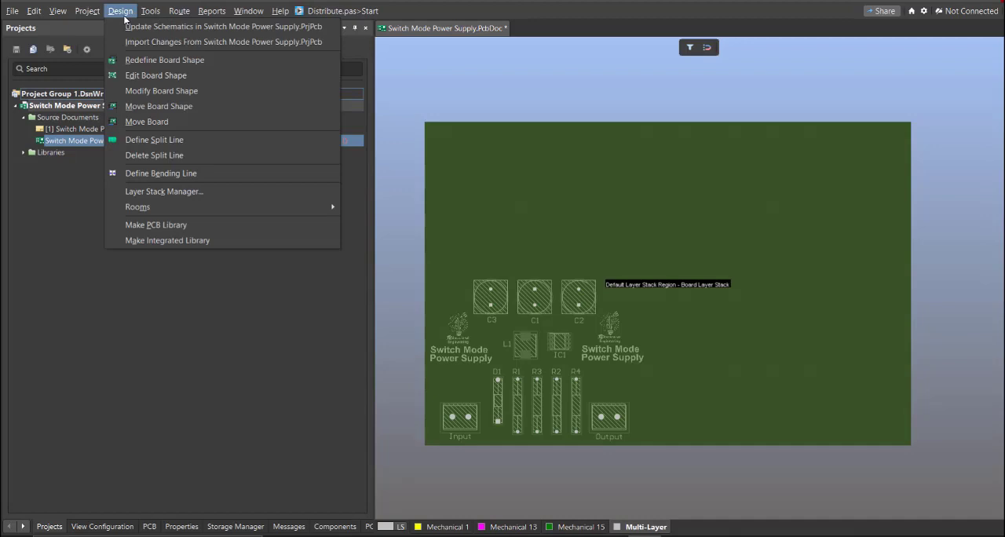
pyautogui.click(160, 78)
pyautogui.keyDown('ctrl'); pyautogui.scroll(1, 553, 294); pyautogui.keyUp('ctrl')
pyautogui.moveTo(553, 294); pyautogui.dragTo(554, 307, button='right')
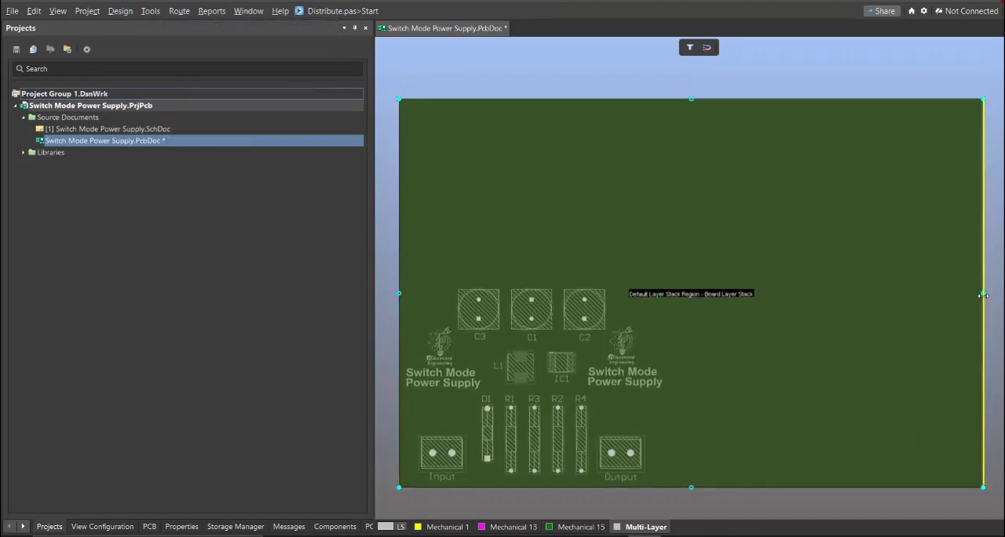
pyautogui.moveTo(983, 293); pyautogui.dragTo(670, 307)
pyautogui.moveTo(534, 100); pyautogui.dragTo(555, 268)
pyautogui.click(561, 284)
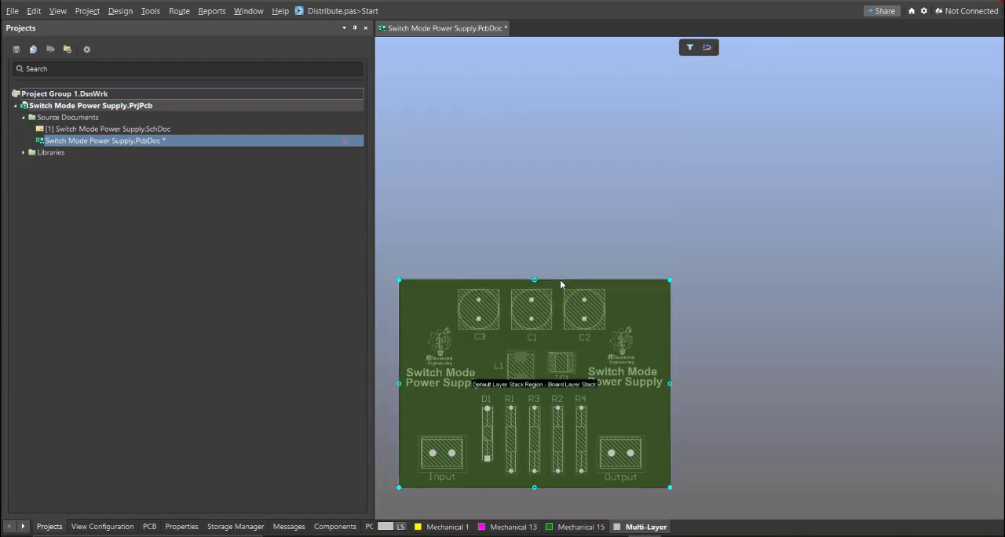
# Step: Return to the 2D layout and switch to single layer mode so only the Top Layer is highlighted
pyautogui.keyDown('ctrl'); pyautogui.scroll(2, 480, 410); pyautogui.keyUp('ctrl')
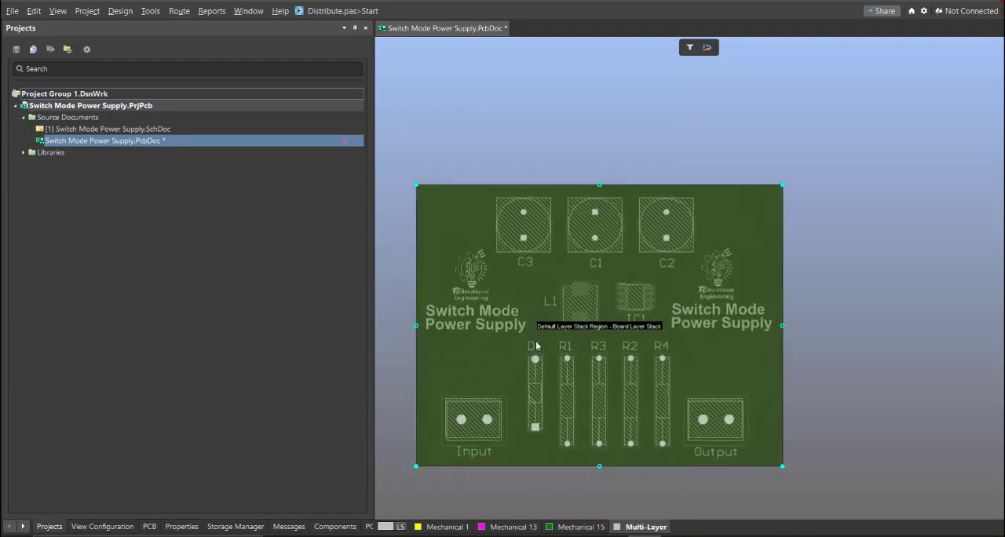
pyautogui.press('2')
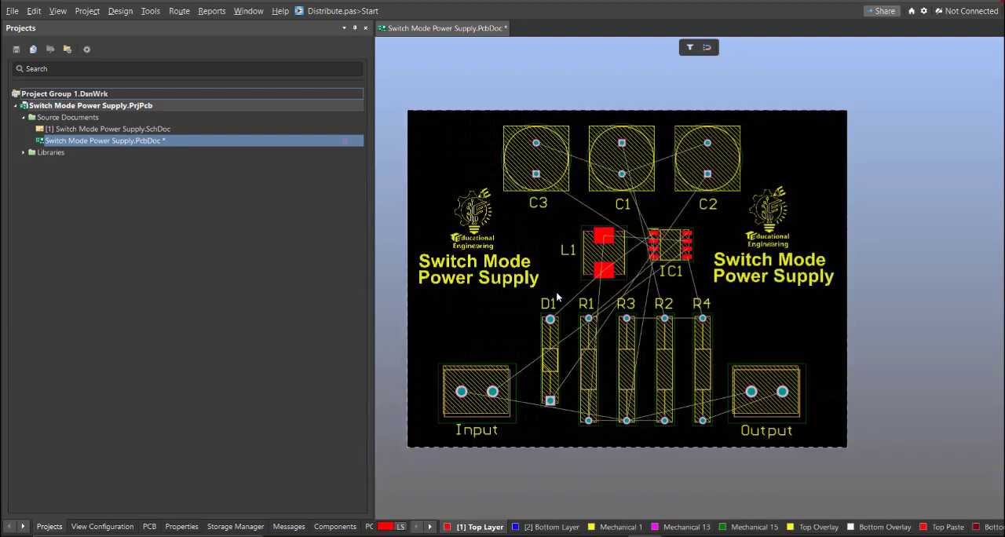
pyautogui.keyDown('ctrl'); pyautogui.scroll(1, 550, 374); pyautogui.keyUp('ctrl')
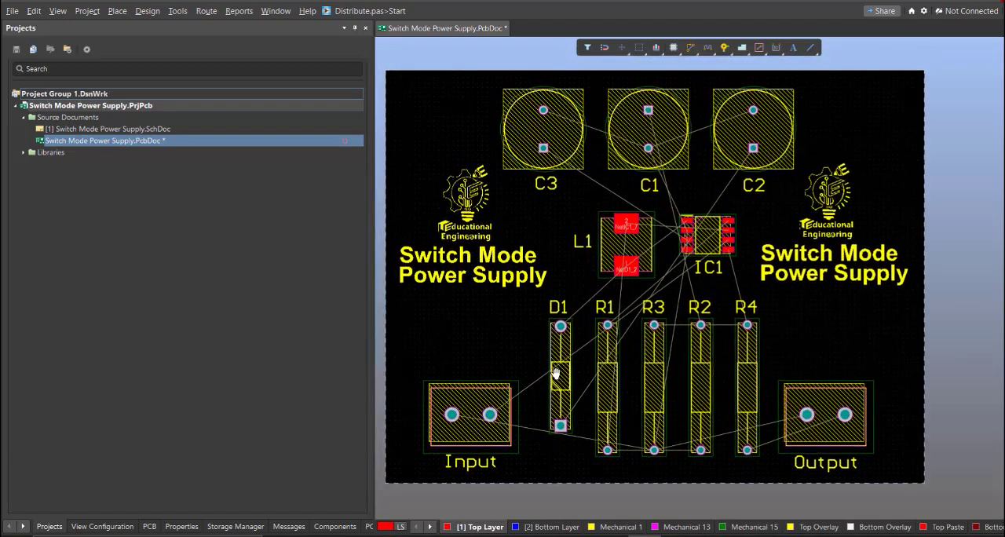
pyautogui.hotkey('shift', 's')
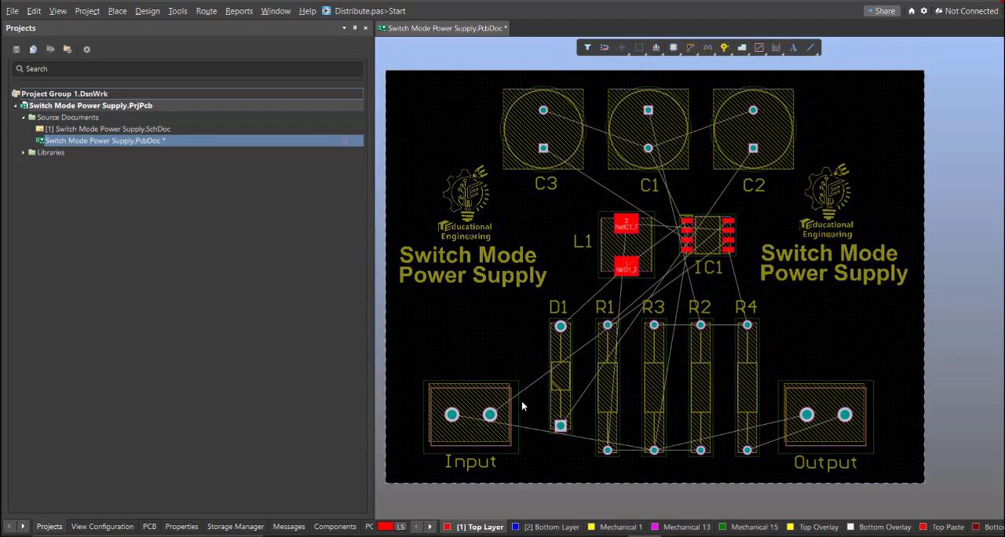
pyautogui.keyDown('ctrl'); pyautogui.scroll(-2, 628, 270); pyautogui.keyUp('ctrl')
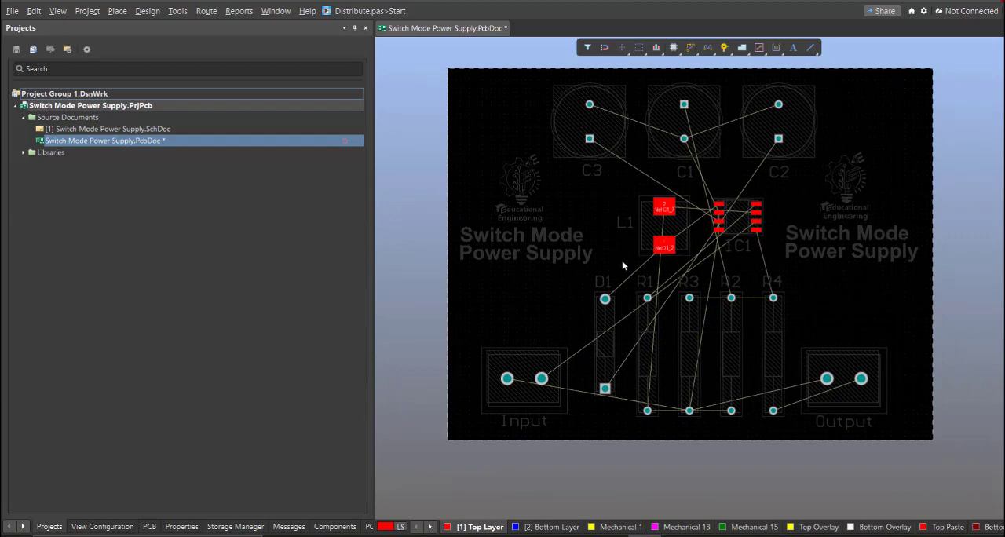
# Step: Interactively route a Top Layer GND track from Input pad 2 below the components to R3's lower pad
pyautogui.click(206, 11)
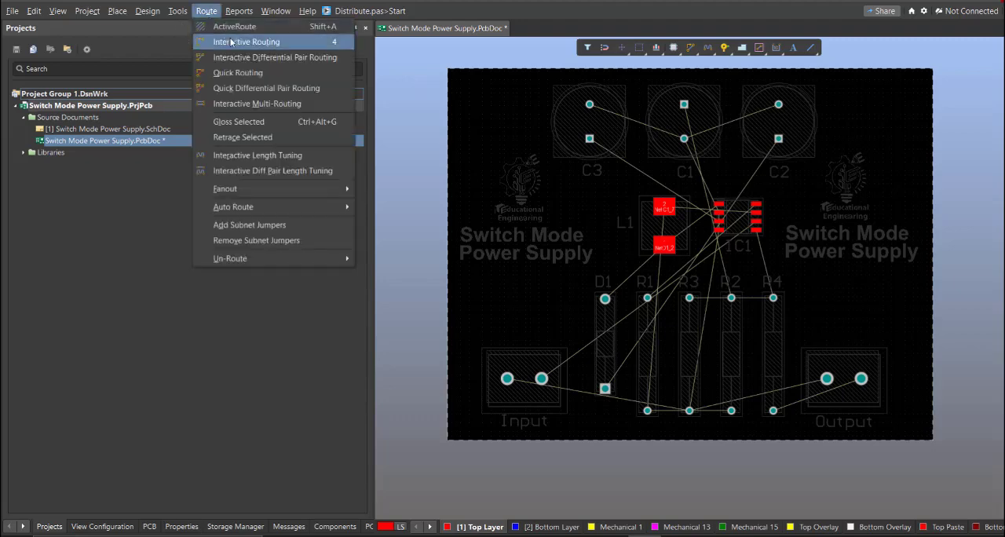
pyautogui.click(228, 43)
pyautogui.keyDown('ctrl'); pyautogui.scroll(3, 539, 394); pyautogui.keyUp('ctrl')
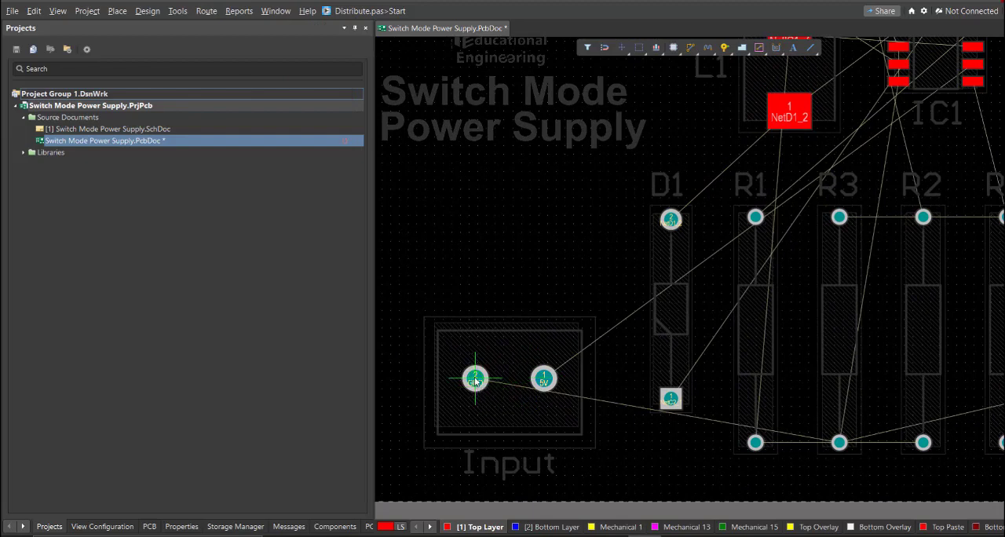
pyautogui.click(489, 428)
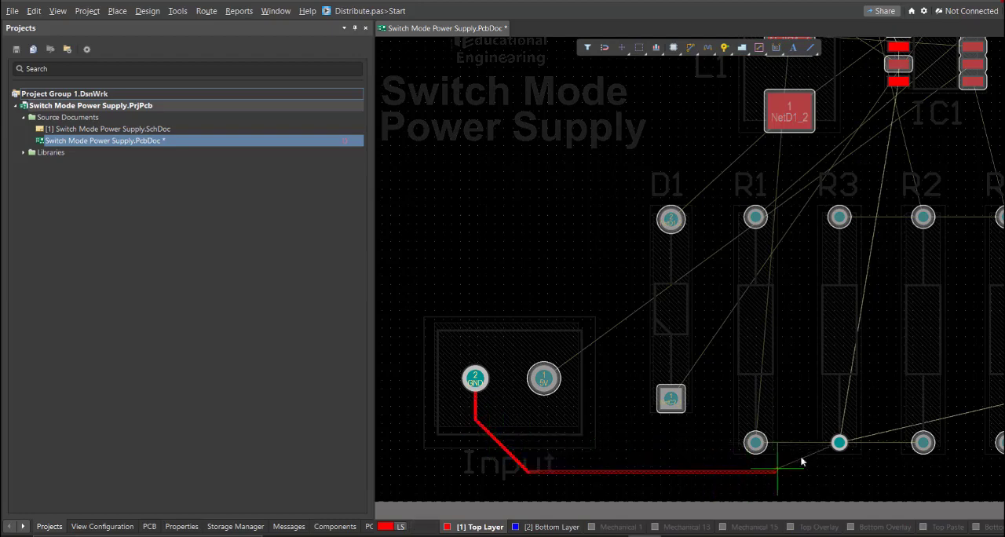
pyautogui.click(840, 445)
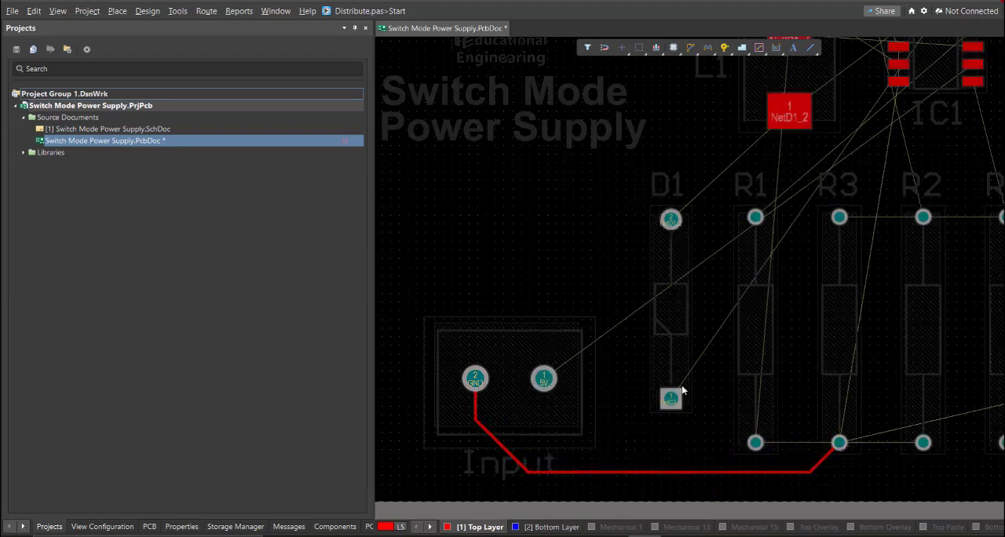
pyautogui.rightClick(685, 378)
# Step: Set the Width design rule's minimum, preferred and maximum widths on the Top Layer to 20 mil
pyautogui.moveTo(660, 351); pyautogui.dragTo(604, 323, button='right')
pyautogui.keyDown('ctrl'); pyautogui.scroll(-2, 604, 323); pyautogui.keyUp('ctrl')
pyautogui.write('dr20')
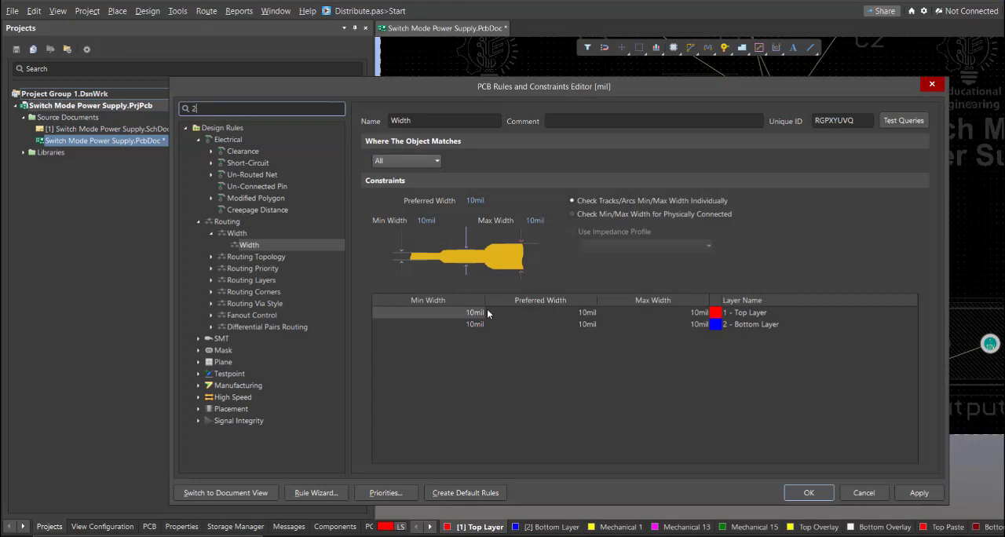
pyautogui.click(458, 314)
pyautogui.write('20')
pyautogui.press('Tab')
pyautogui.write('20')
pyautogui.press('Tab')
pyautogui.write('20')
pyautogui.press('Return')
# Step: Reroute the GND track from Input pad 2 to R3's lower pad at the 20 mil width
pyautogui.hotkey('ctrl', 'w')
pyautogui.click(469, 344)
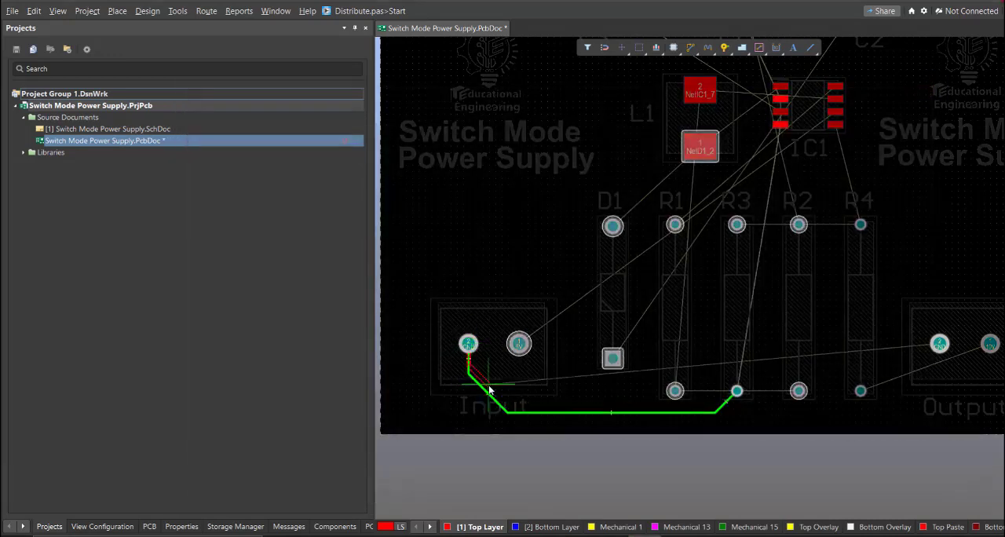
pyautogui.click(657, 413)
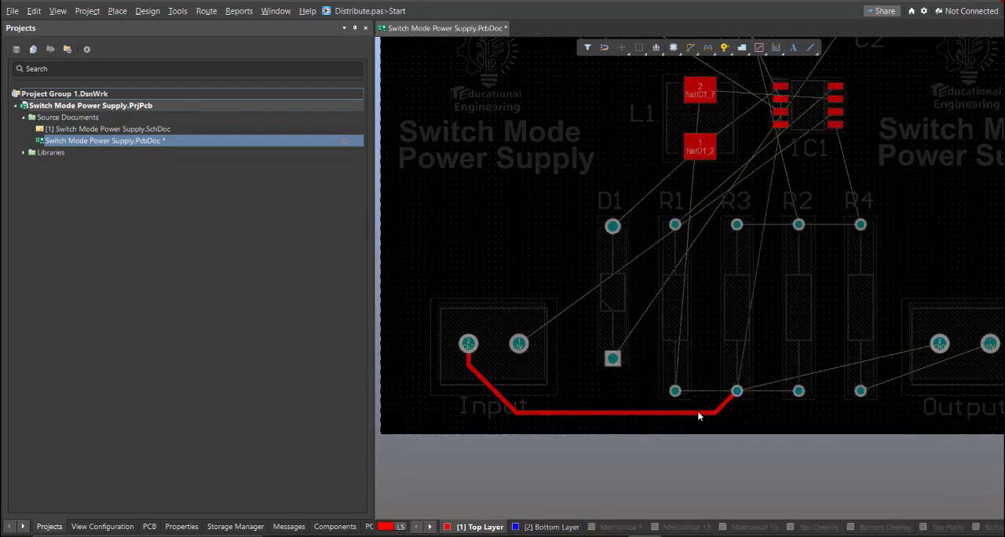
# Step: Route a track between the lower pads of R1 and R2, and extend the GND track to Output pad 2
pyautogui.moveTo(694, 394); pyautogui.dragTo(529, 379, button='right')
pyautogui.click(510, 377)
pyautogui.click(632, 377)
pyautogui.moveTo(651, 400); pyautogui.dragTo(536, 371, button='right')
pyautogui.click(432, 371)
pyautogui.click(657, 366)
pyautogui.click(658, 304)
pyautogui.rightClick(657, 308)
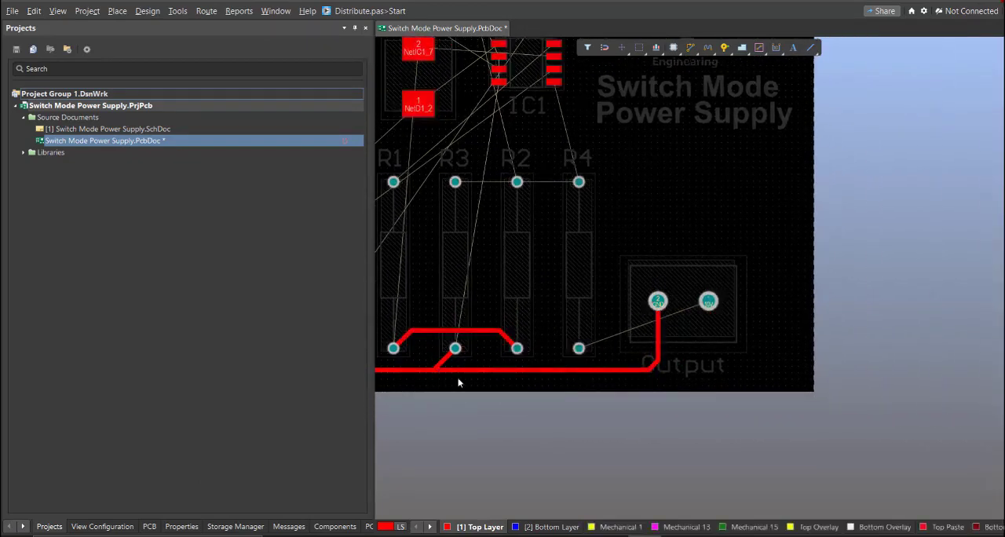
# Step: Reshape the short GND segment joining R3's lower pad to the long horizontal GND track
pyautogui.keyDown('ctrl'); pyautogui.scroll(6, 440, 363); pyautogui.keyUp('ctrl')
pyautogui.moveTo(504, 333); pyautogui.dragTo(557, 390)
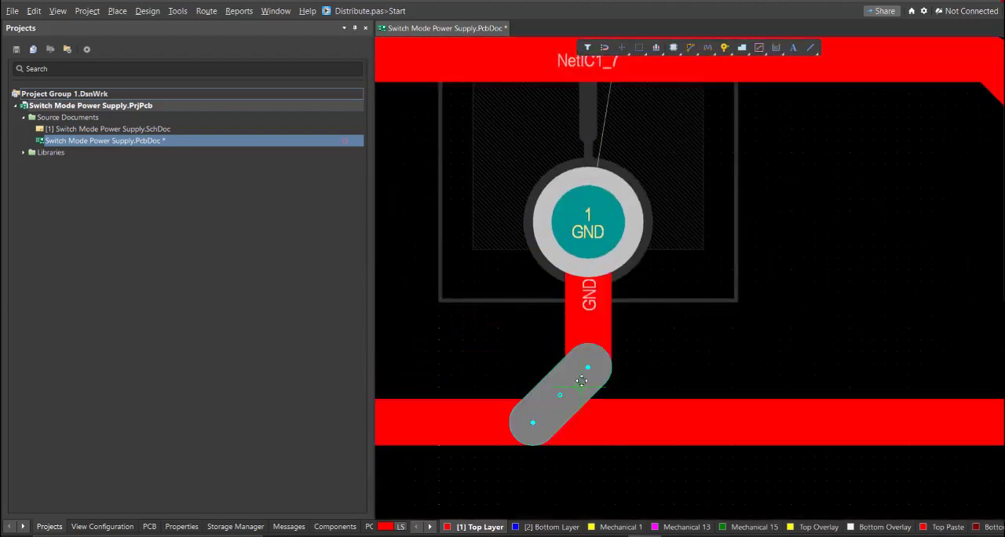
pyautogui.keyDown('ctrl'); pyautogui.scroll(-6, 489, 344); pyautogui.keyUp('ctrl')
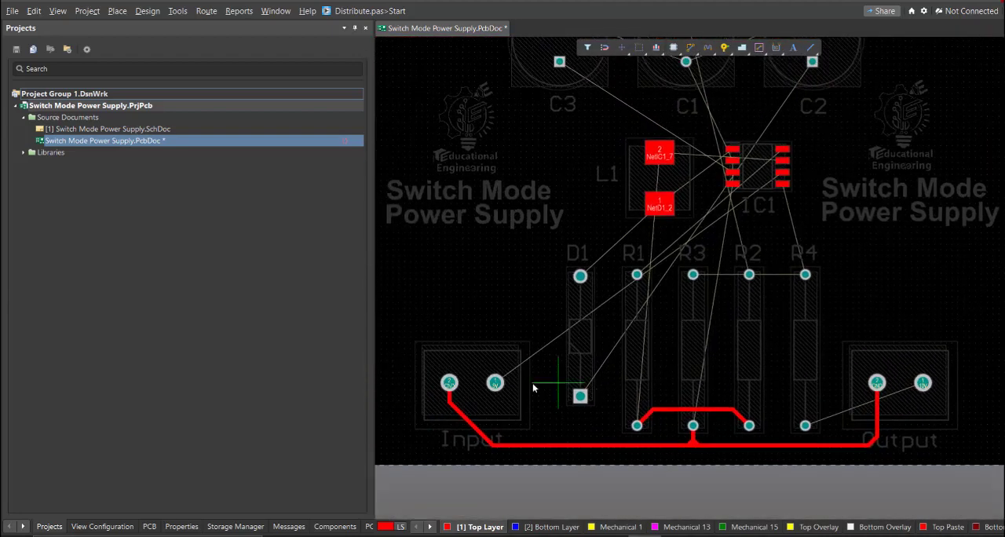
# Step: Route the 5V track from Input pad 1 above the resistors' lower pads and around R4 to IC1's VCC pad
pyautogui.click(495, 383)
pyautogui.keyDown('ctrl'); pyautogui.scroll(-2, 619, 372); pyautogui.keyUp('ctrl')
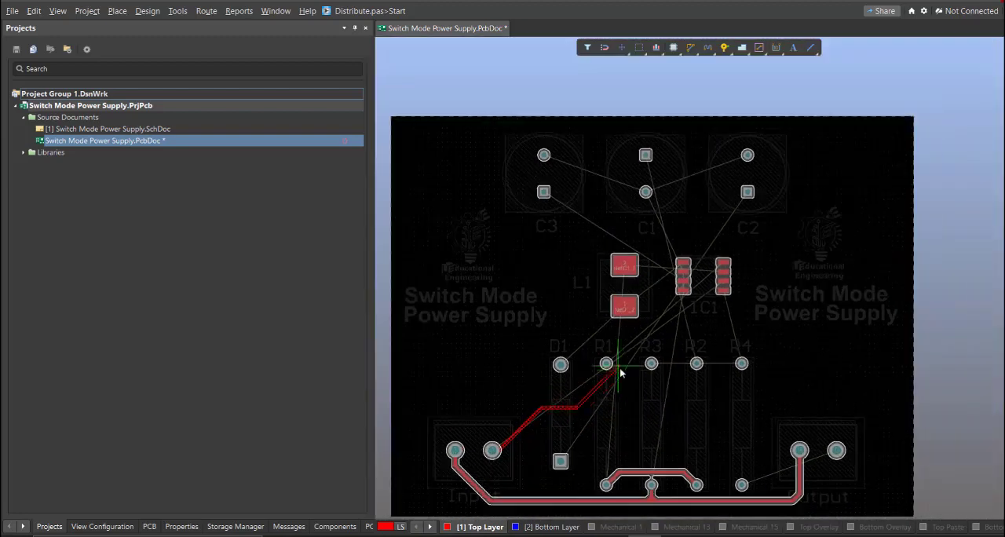
pyautogui.keyDown('ctrl'); pyautogui.scroll(2, 635, 399); pyautogui.keyUp('ctrl')
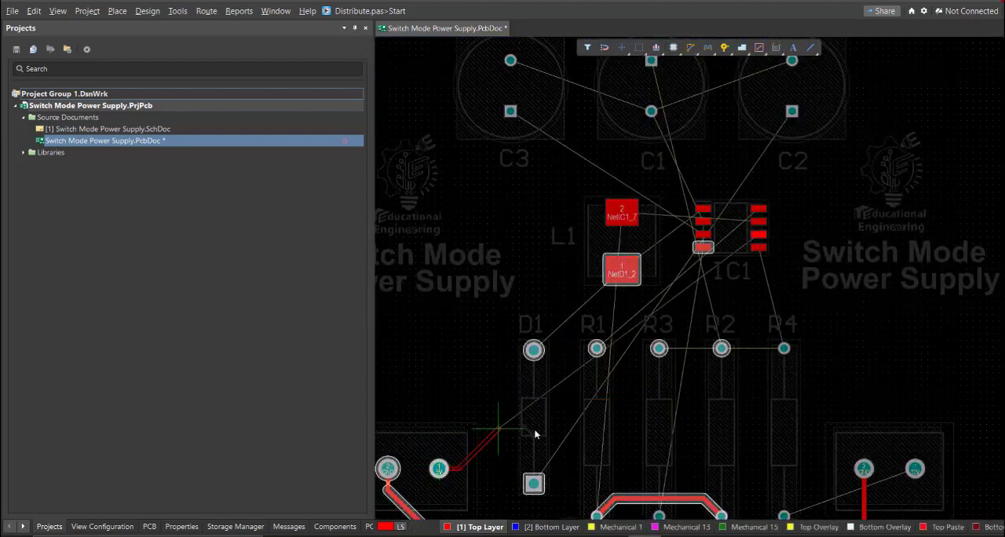
pyautogui.click(763, 239)
# Step: Route a Top Layer track from D1's square pad around the Input 5V pad and above L1 to C2's square pad
pyautogui.moveTo(593, 477); pyautogui.dragTo(706, 465, button='right')
pyautogui.click(647, 472)
pyautogui.click(536, 472)
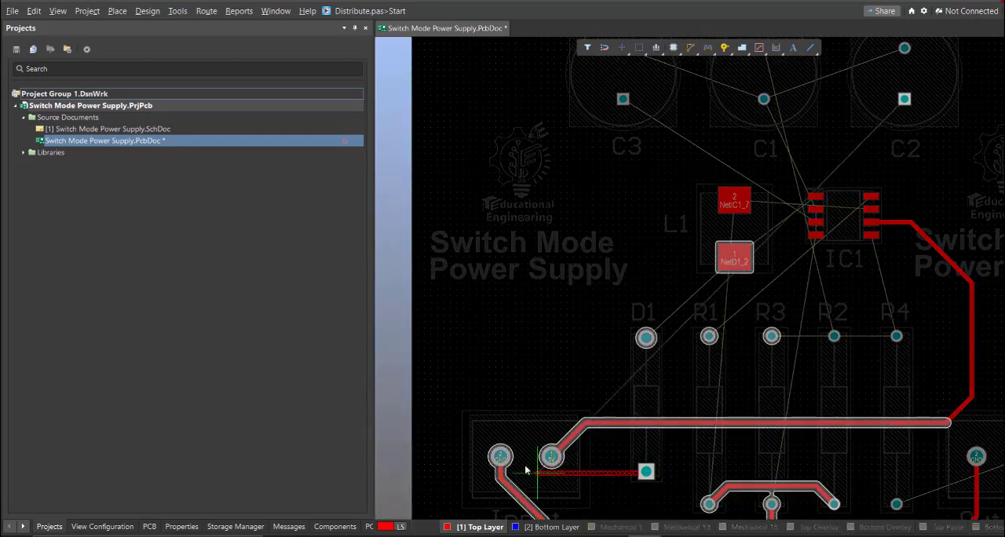
pyautogui.click(541, 285)
pyautogui.click(730, 156)
pyautogui.click(905, 101)
# Step: Reroute the track from D1's square pad to C2's square pad with more clearance below and around the Input 5V pad
pyautogui.moveTo(590, 444); pyautogui.dragTo(648, 338, button='right')
pyautogui.keyDown('ctrl'); pyautogui.scroll(2, 645, 343); pyautogui.keyUp('ctrl')
pyautogui.click(742, 372)
pyautogui.click(604, 402)
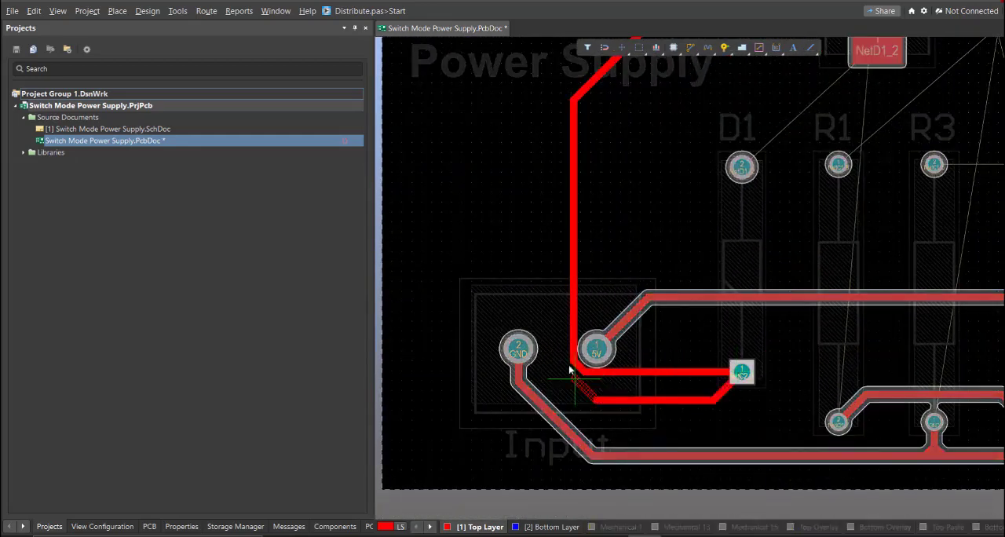
pyautogui.hotkey('ctrl', 'pagedown')
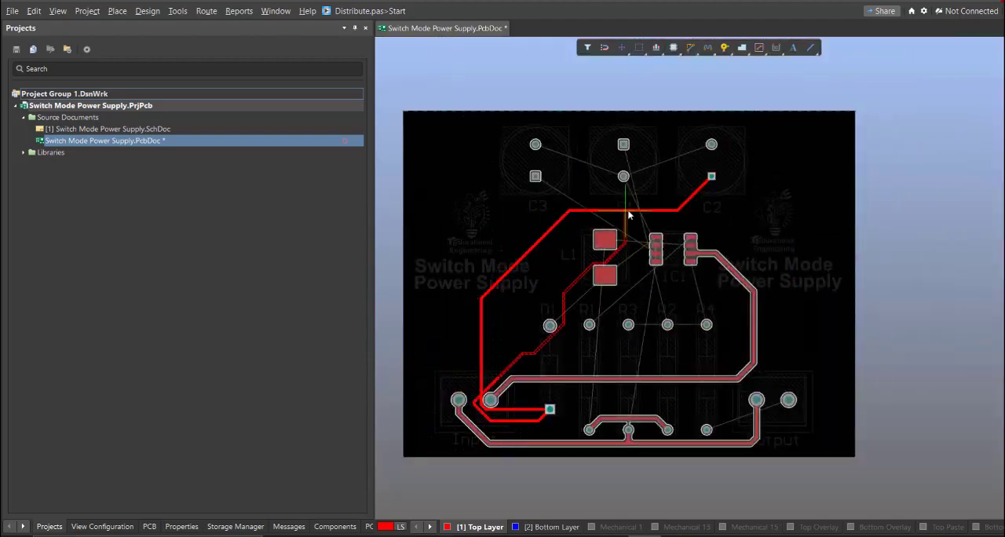
pyautogui.keyDown('ctrl'); pyautogui.scroll(3, 512, 337); pyautogui.keyUp('ctrl')
pyautogui.keyDown('ctrl'); pyautogui.scroll(-2, 440, 278); pyautogui.keyUp('ctrl')
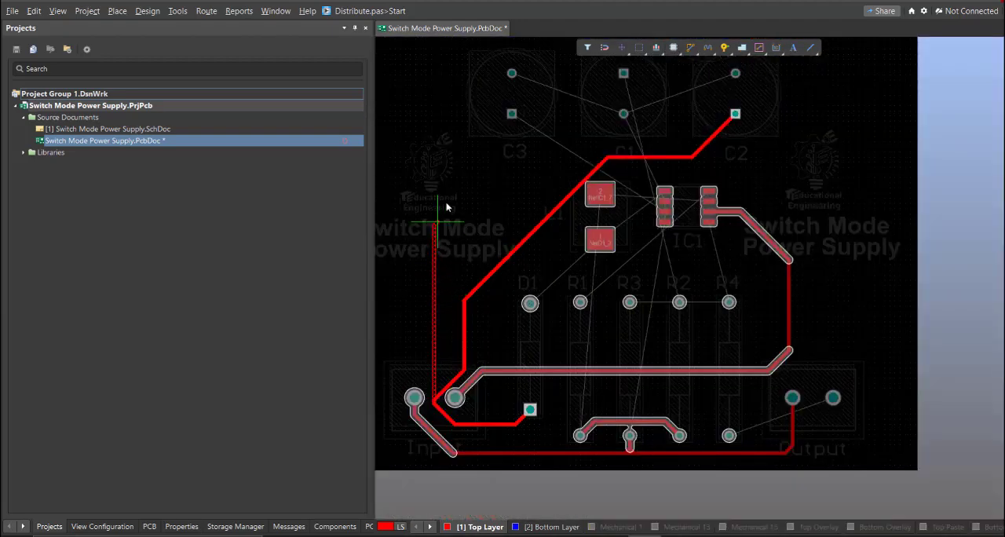
# Step: Route a Top Layer track from C3's round pad through C1's round pad to C2's round pad
pyautogui.keyDown('ctrl'); pyautogui.scroll(2, 627, 118); pyautogui.keyUp('ctrl')
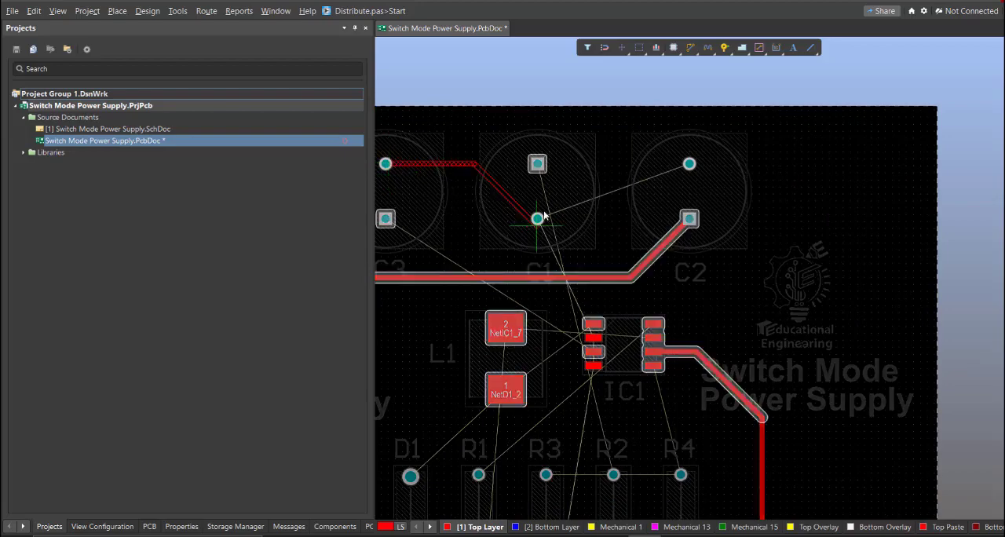
pyautogui.keyDown('ctrl'); pyautogui.scroll(1, 542, 221); pyautogui.keyUp('ctrl')
pyautogui.click(538, 220)
pyautogui.click(537, 221)
pyautogui.click(718, 156)
# Step: Route a Top Layer track from R3's upper pad, passing below R2's upper pad, to R4's upper pad
pyautogui.keyDown('ctrl'); pyautogui.scroll(-1, 428, 276); pyautogui.keyUp('ctrl')
pyautogui.moveTo(428, 277); pyautogui.dragTo(622, 191, button='right')
pyautogui.moveTo(747, 393); pyautogui.dragTo(655, 280, button='right')
pyautogui.keyDown('ctrl'); pyautogui.scroll(1, 655, 280); pyautogui.keyUp('ctrl')
pyautogui.click(622, 258)
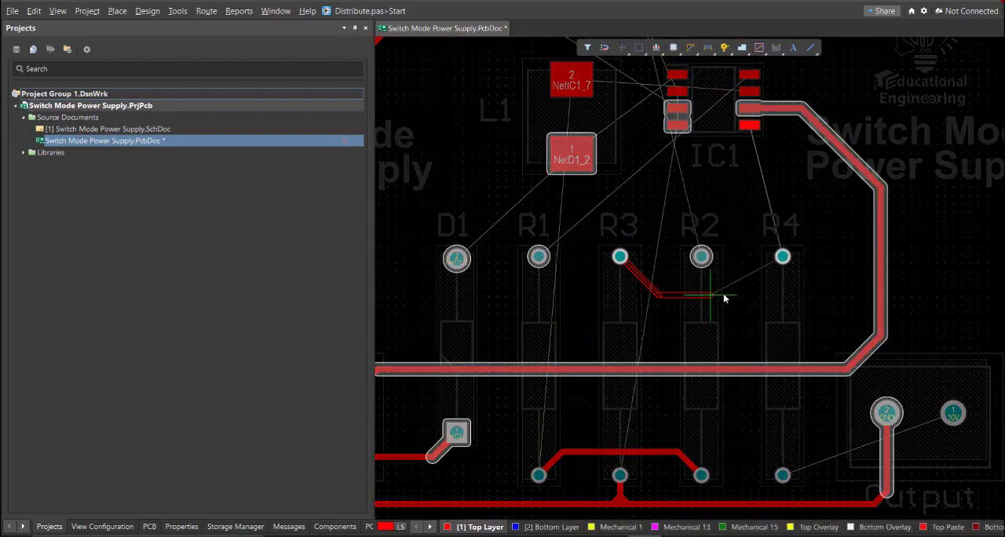
pyautogui.click(784, 259)
# Step: Route a Top Layer track from R2's upper pad between IC1's pad rows and around C2 to C1's square pad
pyautogui.moveTo(724, 269); pyautogui.dragTo(678, 397, button='right')
pyautogui.click(655, 384)
pyautogui.keyDown('ctrl'); pyautogui.scroll(-3, 660, 306); pyautogui.keyUp('ctrl')
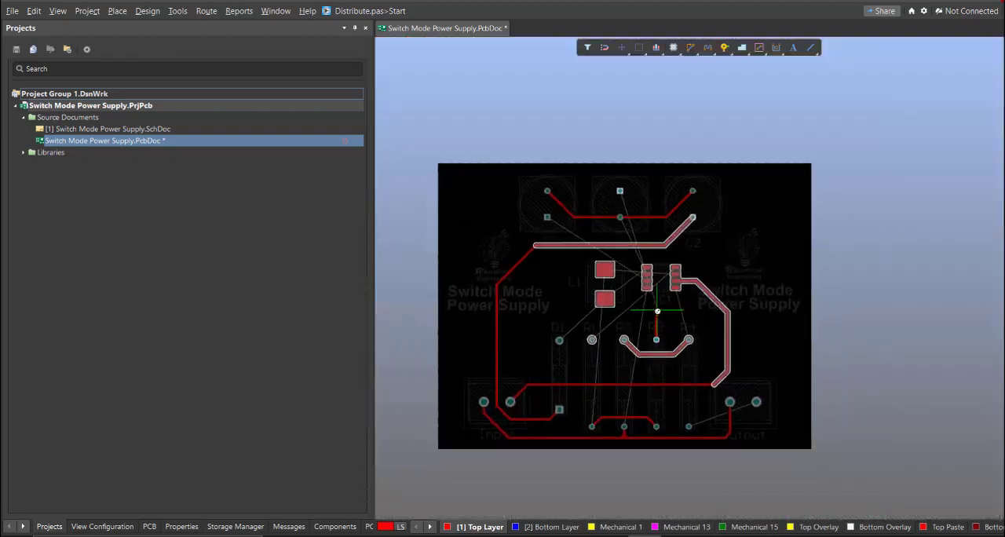
pyautogui.keyDown('ctrl'); pyautogui.scroll(3, 660, 307); pyautogui.keyUp('ctrl')
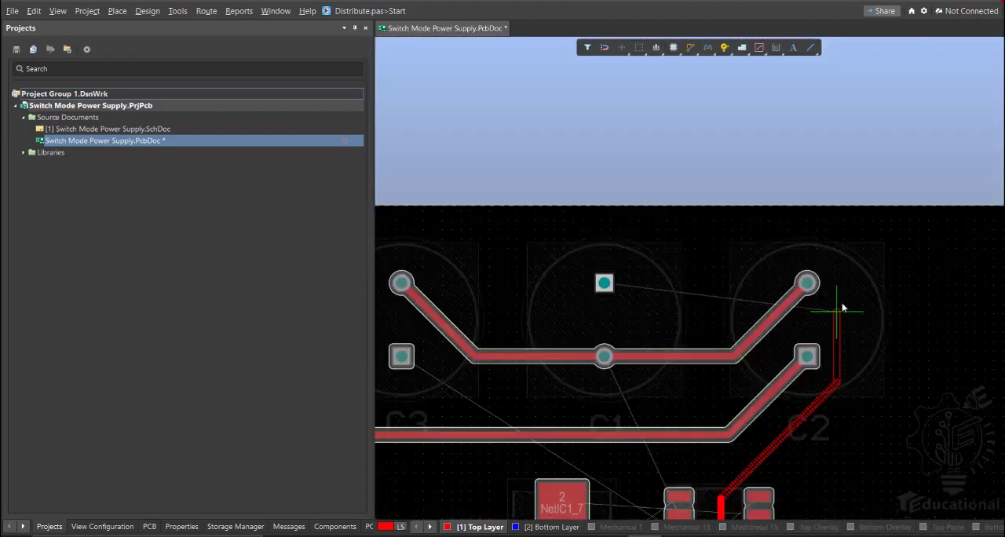
pyautogui.click(611, 284)
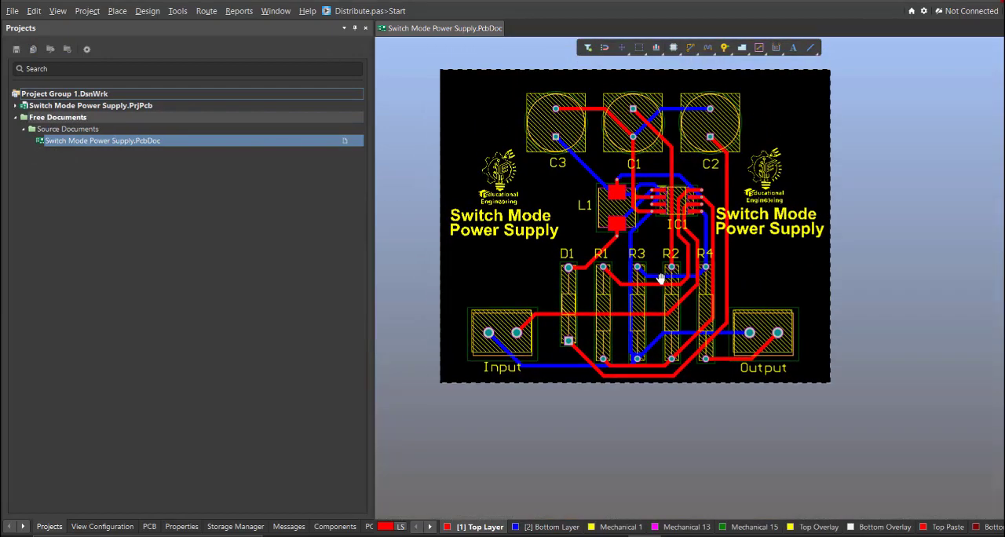
# Step: Display the fully routed board in 3D and examine its components and tracks from an angled viewpoint
pyautogui.moveTo(661, 279); pyautogui.dragTo(700, 318, button='right')
pyautogui.keyDown('ctrl'); pyautogui.scroll(2, 700, 318); pyautogui.keyUp('ctrl')
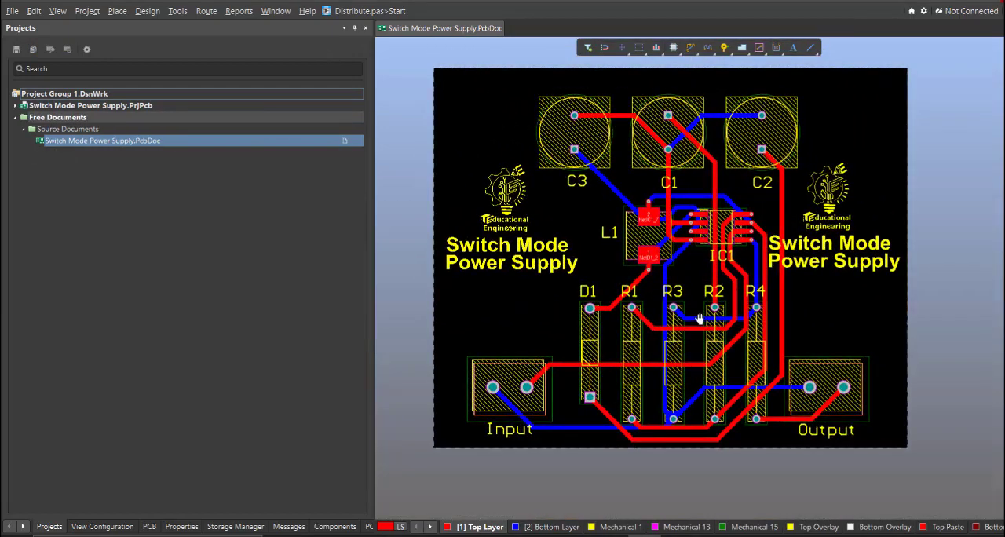
pyautogui.press('3')
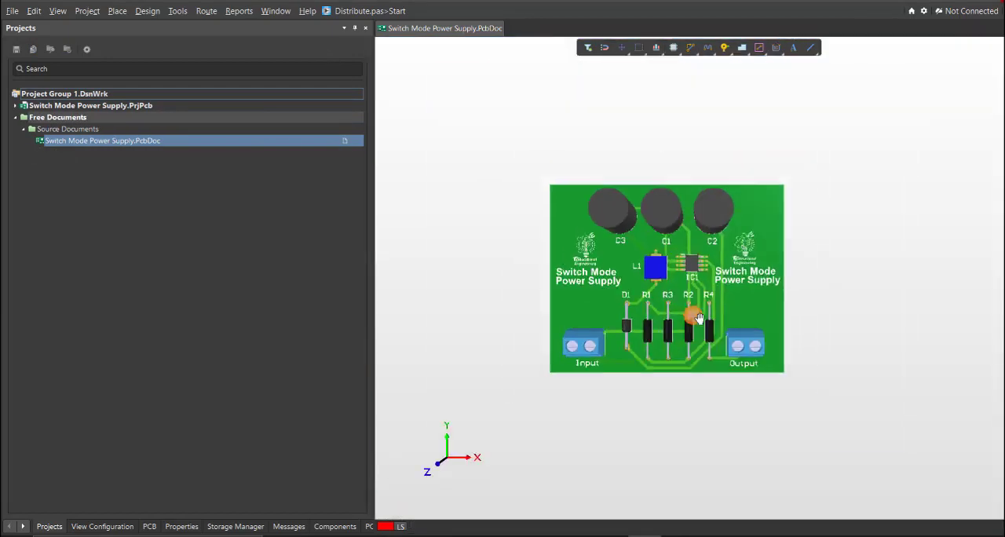
pyautogui.keyDown('ctrl'); pyautogui.scroll(5, 684, 297); pyautogui.keyUp('ctrl')
pyautogui.keyDown('ctrl'); pyautogui.scroll(-1, 755, 295); pyautogui.keyUp('ctrl')
pyautogui.moveTo(685, 299); pyautogui.dragTo(676, 128, button='right')
pyautogui.moveTo(903, 227)
pyautogui.keyDown('shift'); pyautogui.mouseDown(button='right')
pyautogui.moveTo(899, 208)
pyautogui.moveTo(893, 227)
pyautogui.moveTo(883, 205)
pyautogui.moveTo(875, 206)
pyautogui.moveTo(895, 211)
pyautogui.moveTo(902, 230)
pyautogui.moveTo(898, 220)
pyautogui.mouseUp(button='right'); pyautogui.keyUp('shift')
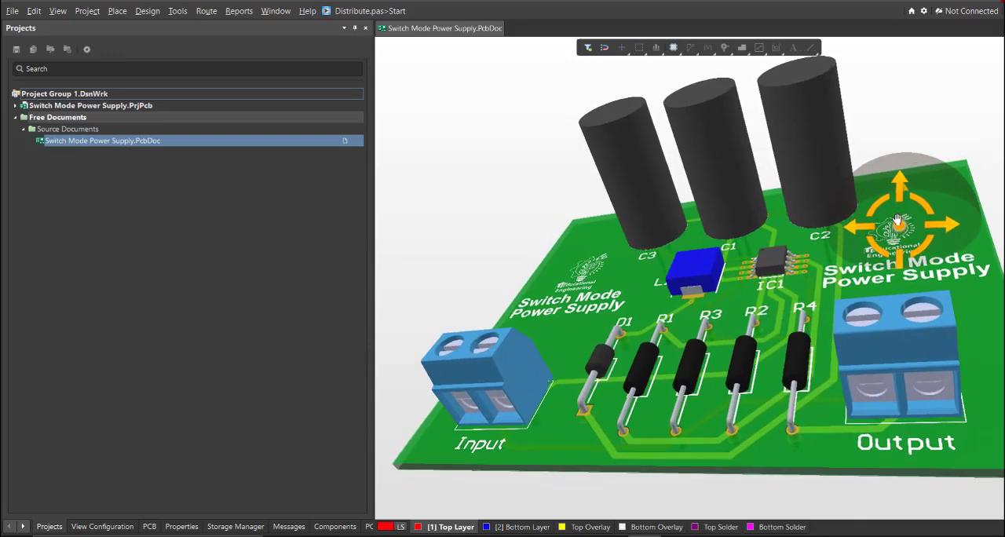